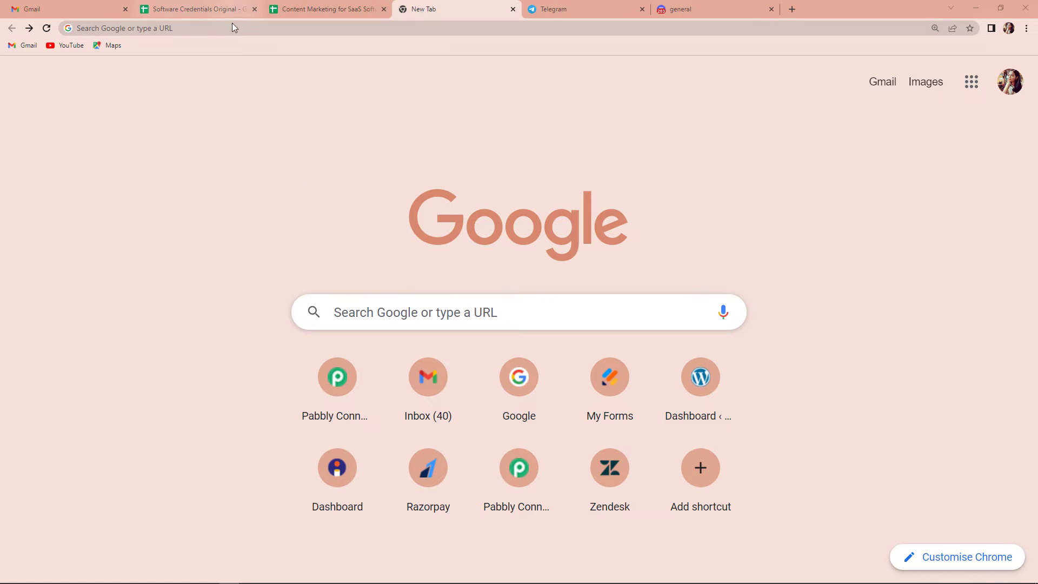
# - Go to pabbly.com/connect/ from the new tab's address bar
pyautogui.click(233, 26)
pyautogui.write('pabbl')
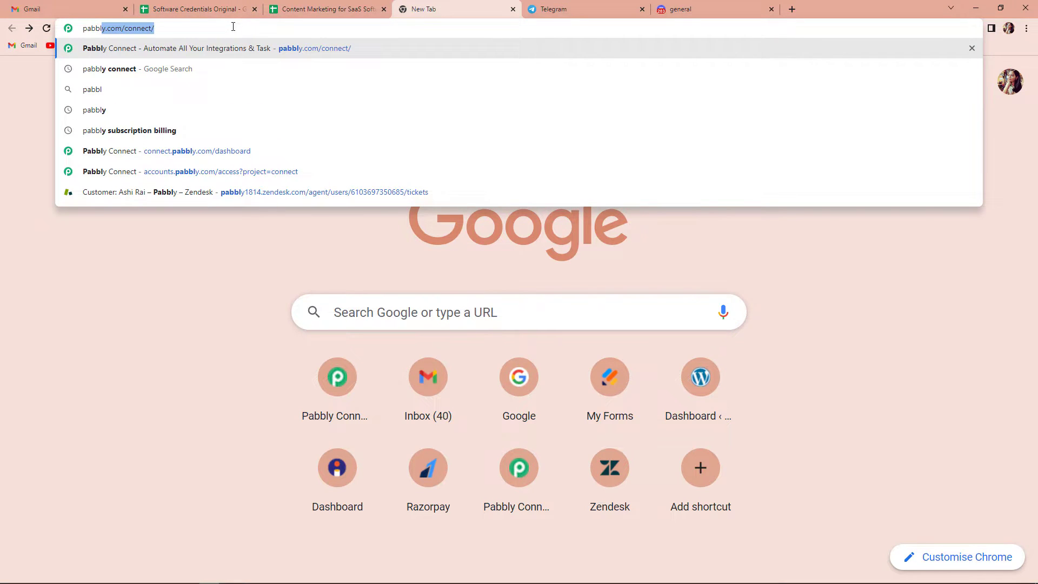
pyautogui.press('Return')
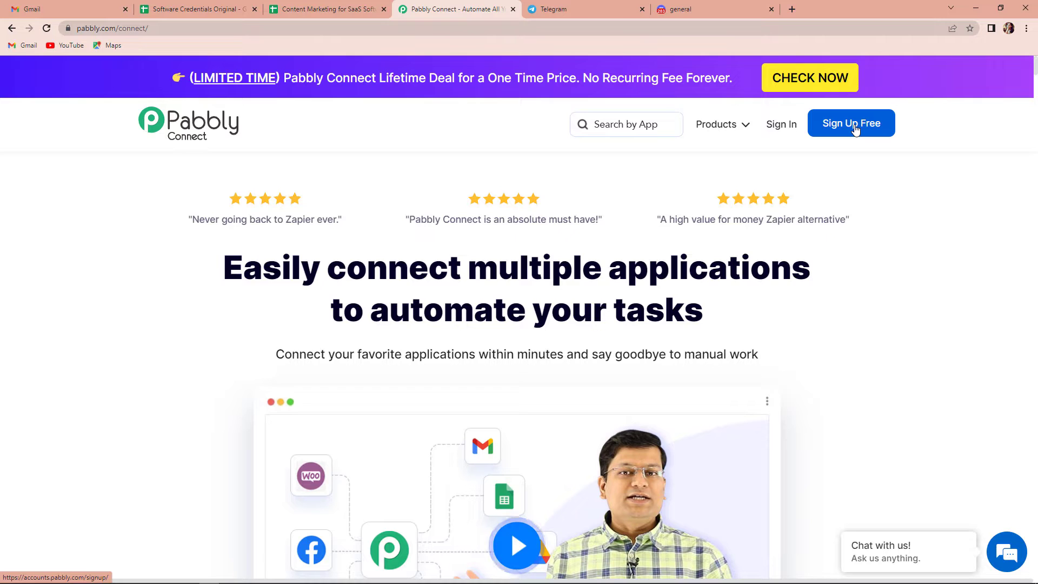
# - Sign in and launch Pabbly Connect from the All Apps page
pyautogui.click(779, 130)
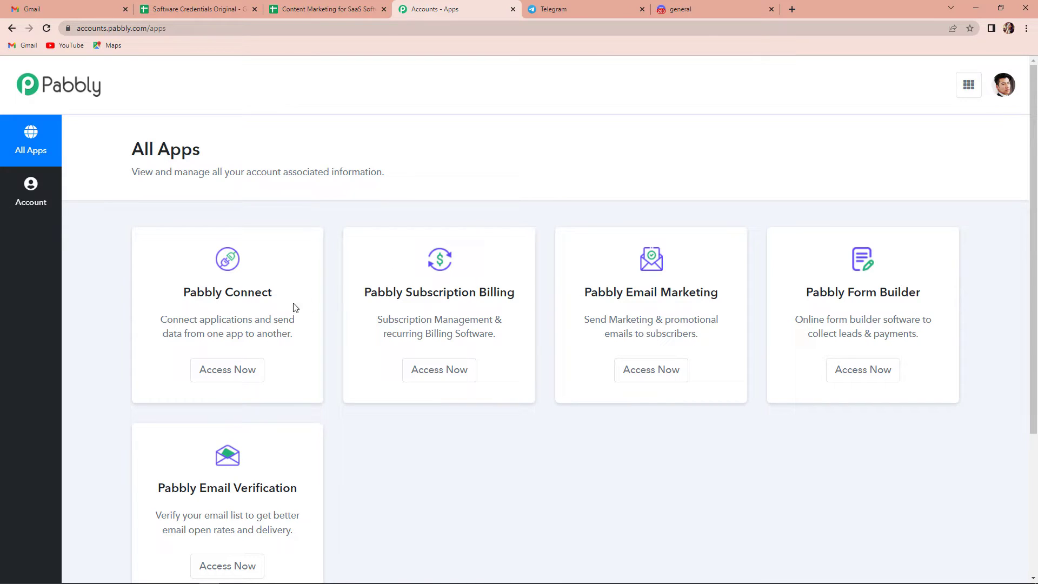
pyautogui.click(227, 373)
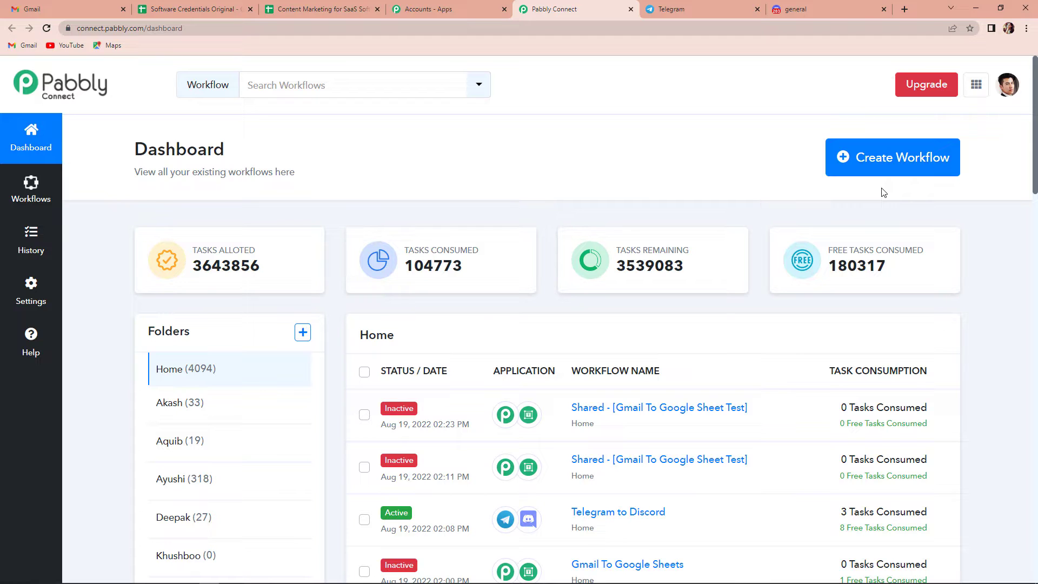
# - Create a new workflow named 'Telegram to Discord Intergration'
pyautogui.click(900, 164)
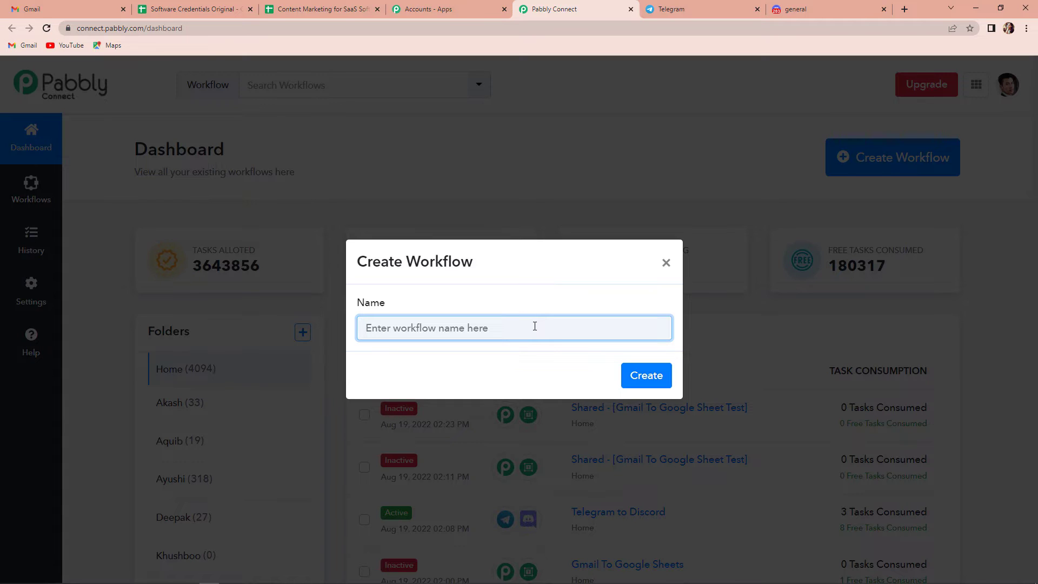
pyautogui.write('Telegram t')
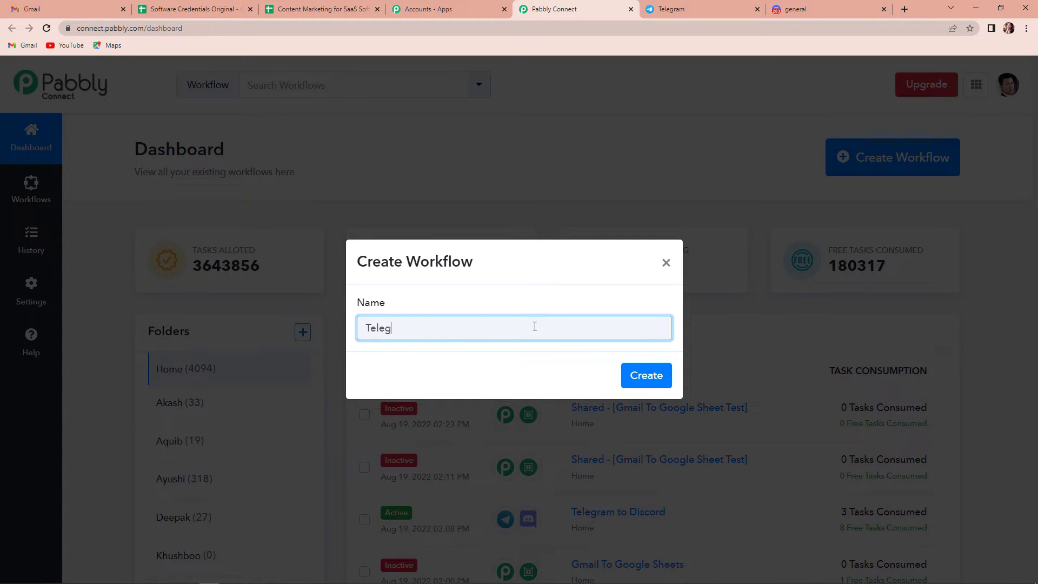
pyautogui.write('o Discord Intergration')
pyautogui.click(636, 381)
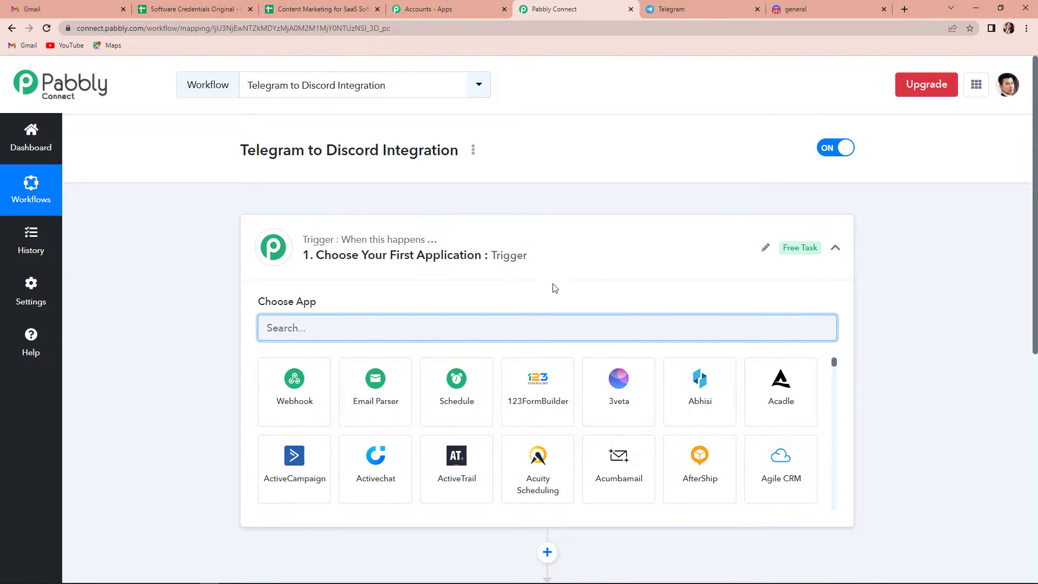
# - Set the trigger to Telegram Bot with the Set Webhook / Watch Updates event
pyautogui.scroll(-3, 512, 271)
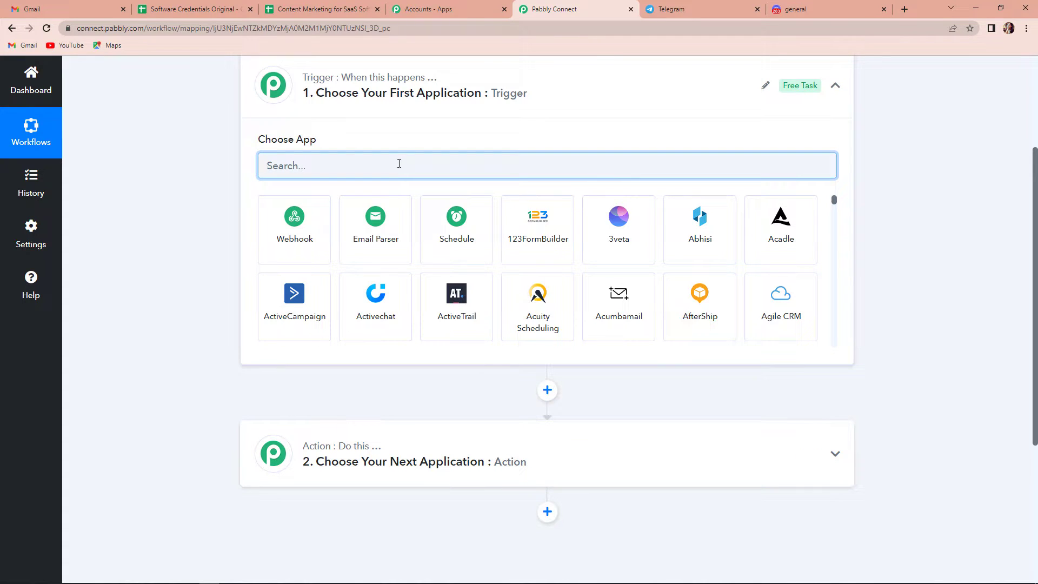
pyautogui.write('tele')
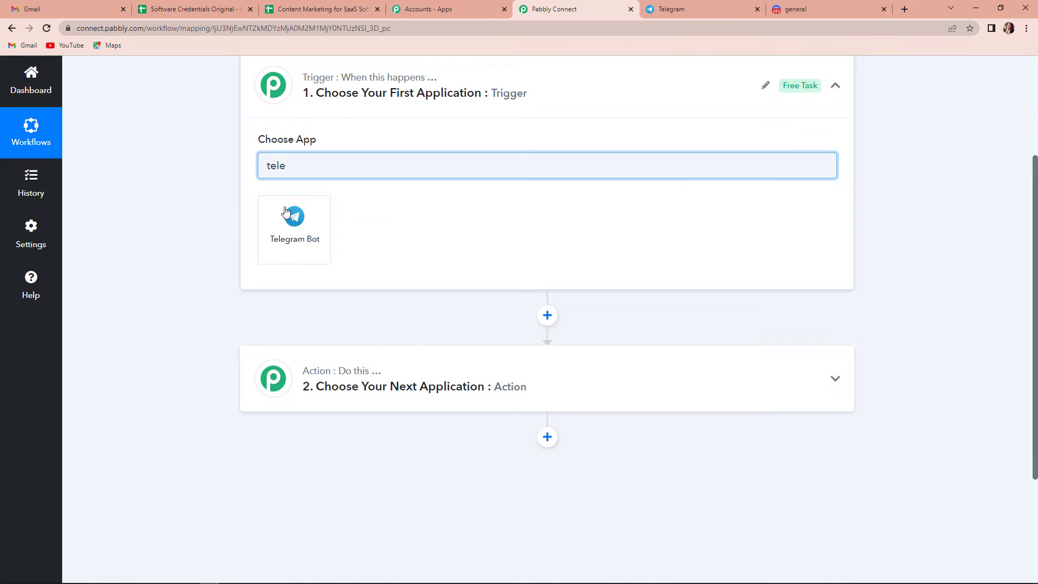
pyautogui.click(303, 229)
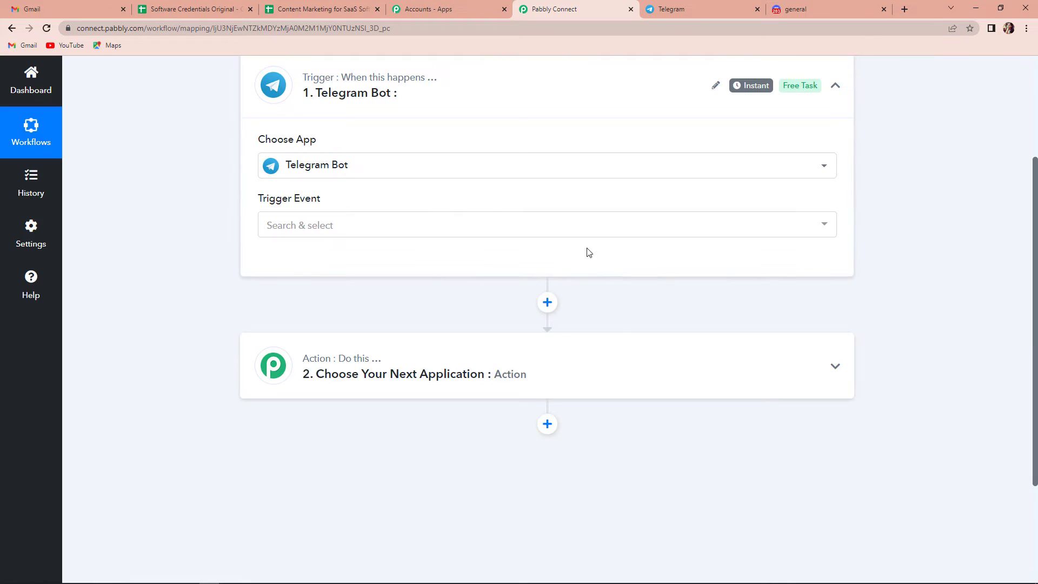
pyautogui.click(311, 232)
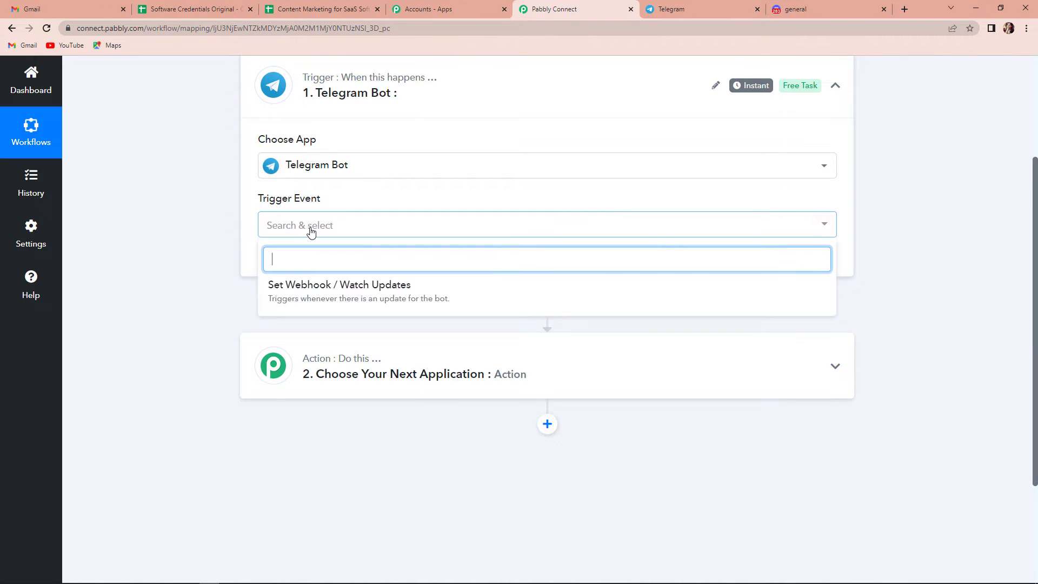
pyautogui.click(387, 287)
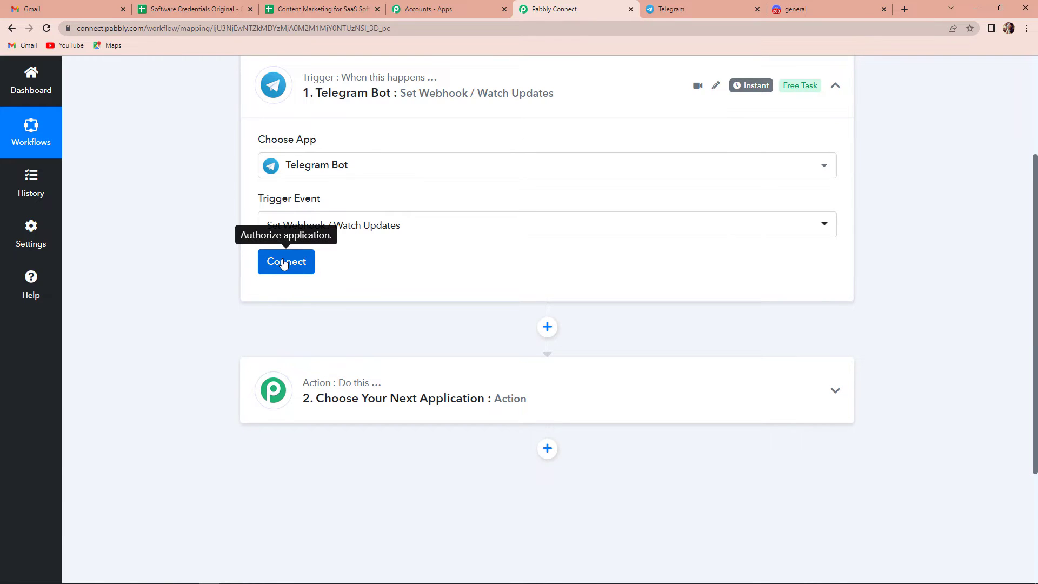
# - Begin adding a new Telegram Bot connection, then search chats in Telegram Web
pyautogui.click(284, 263)
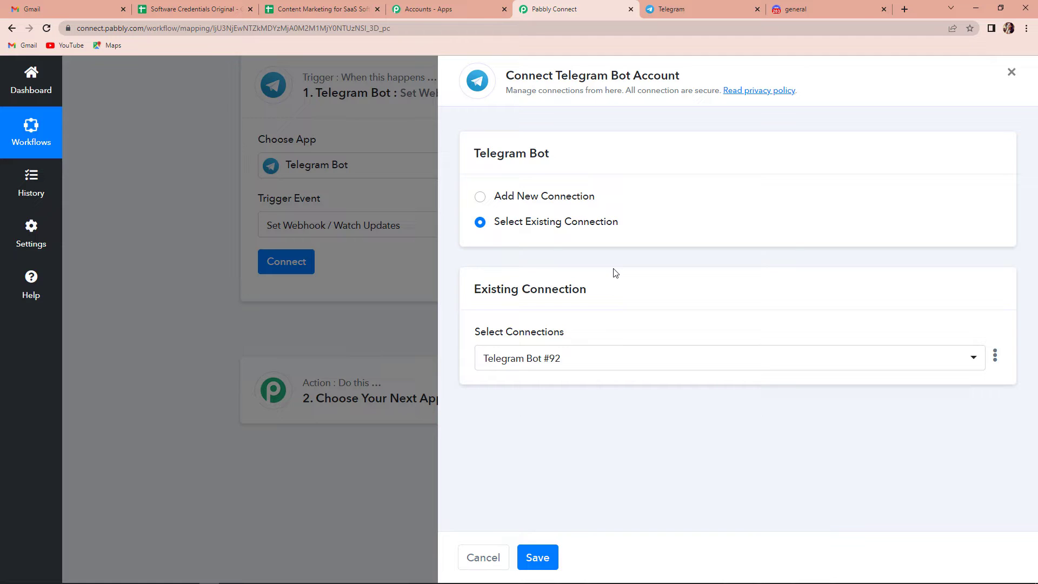
pyautogui.click(480, 197)
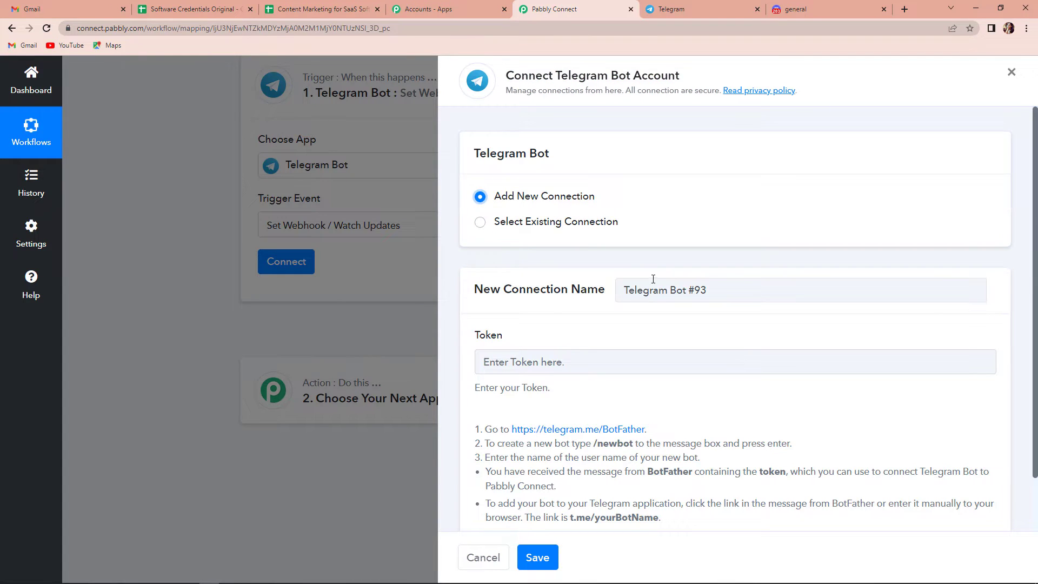
pyautogui.scroll(-1, 714, 222)
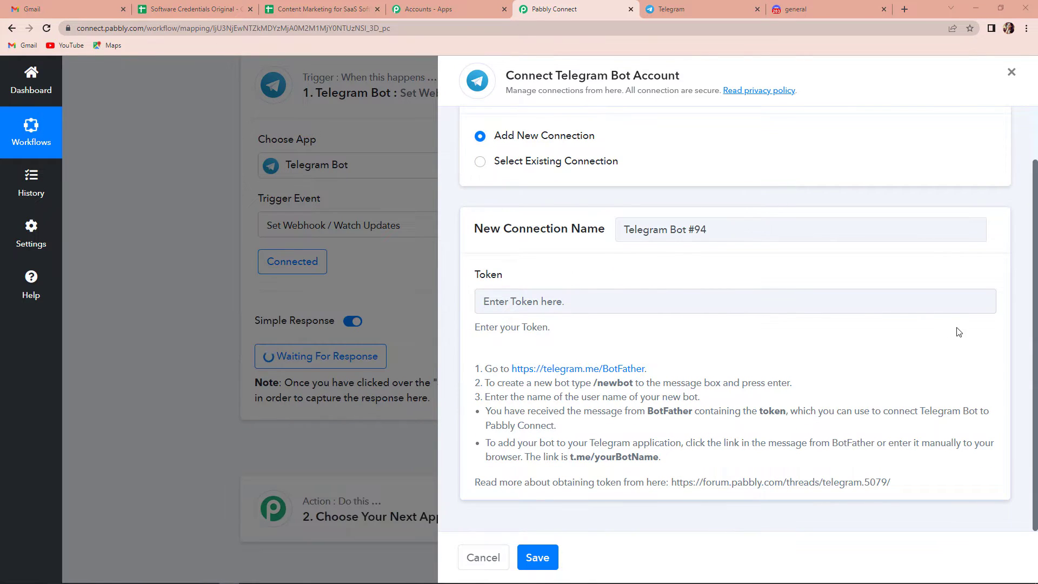
pyautogui.click(692, 7)
pyautogui.click(156, 73)
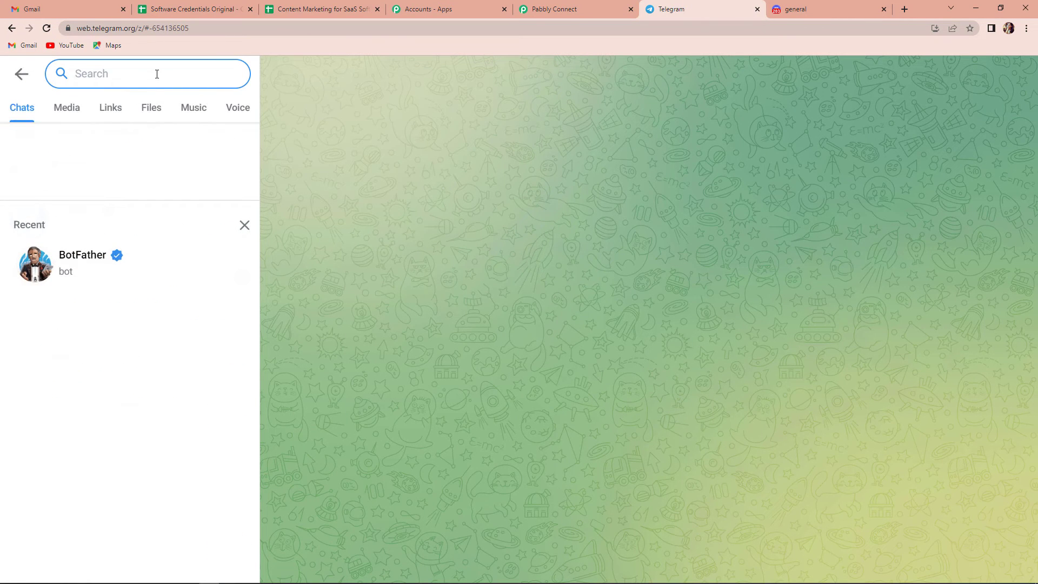
# - Through BotFather's /newbot, create bot DiscordT123 with username DiscordT123_bot
pyautogui.click(97, 254)
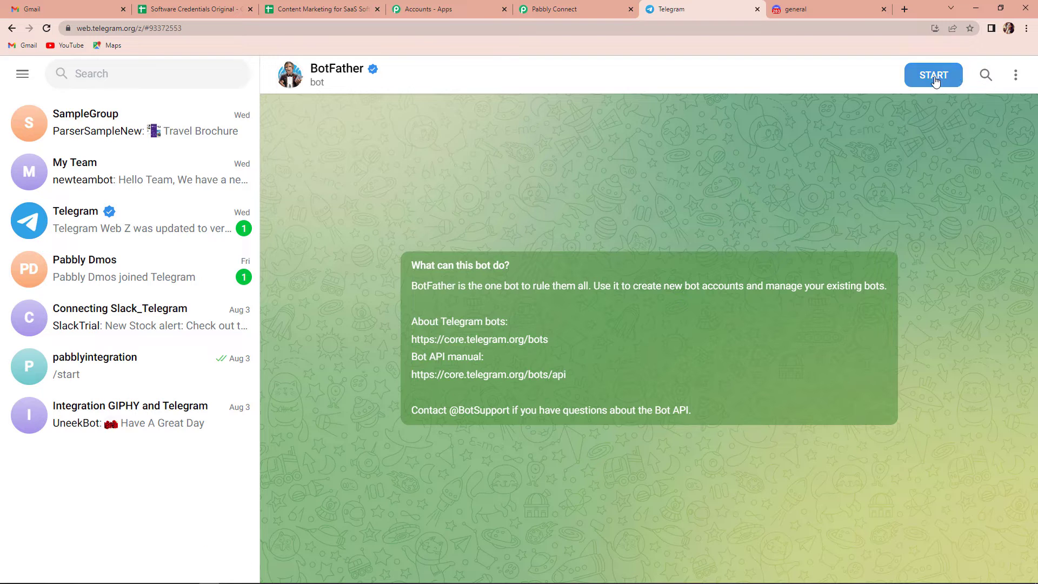
pyautogui.click(955, 81)
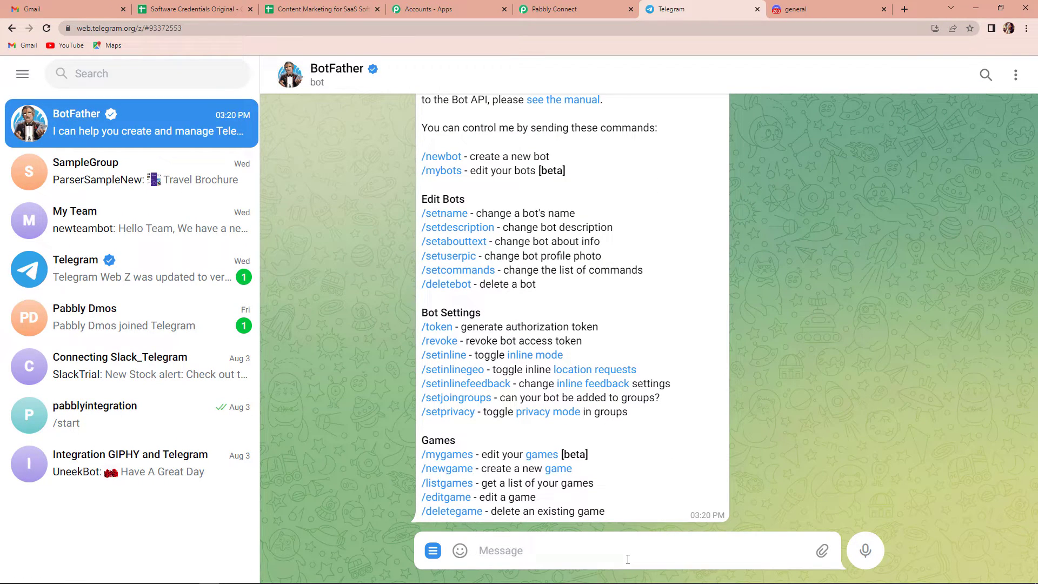
pyautogui.write('/n')
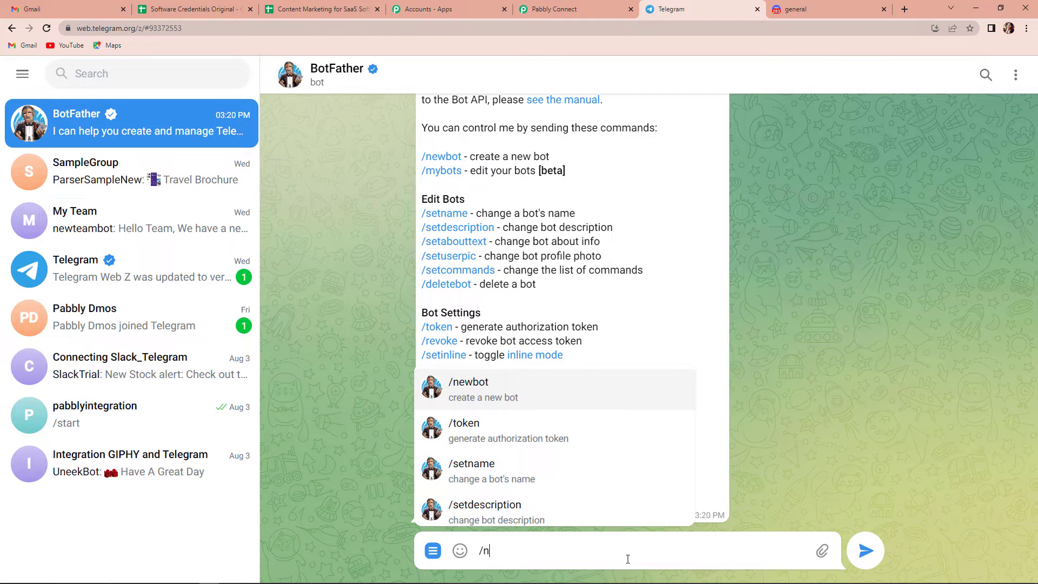
pyautogui.write('ewnot')
pyautogui.press('Return')
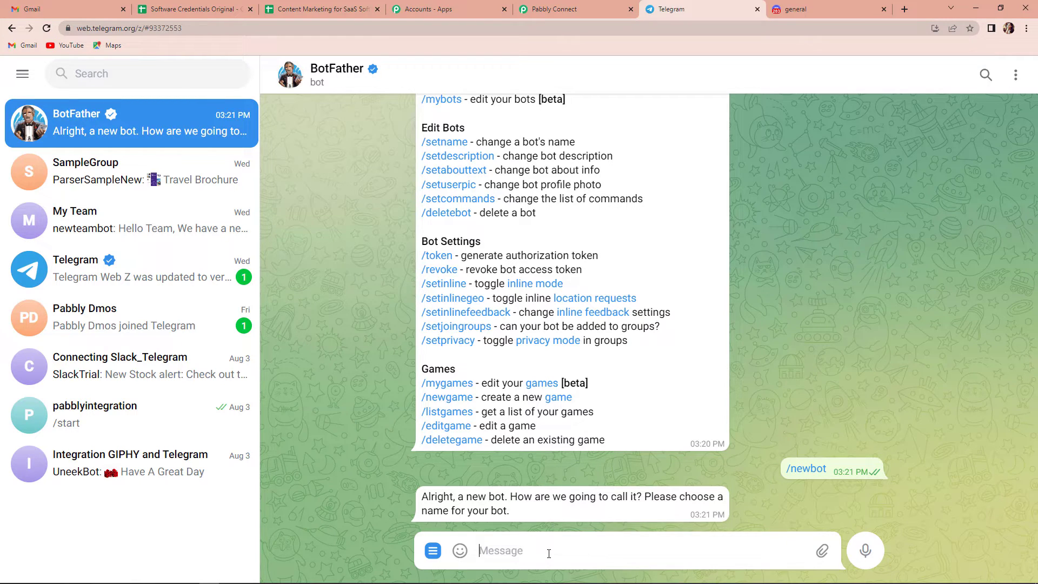
pyautogui.write('DiscordT123')
pyautogui.press('Return')
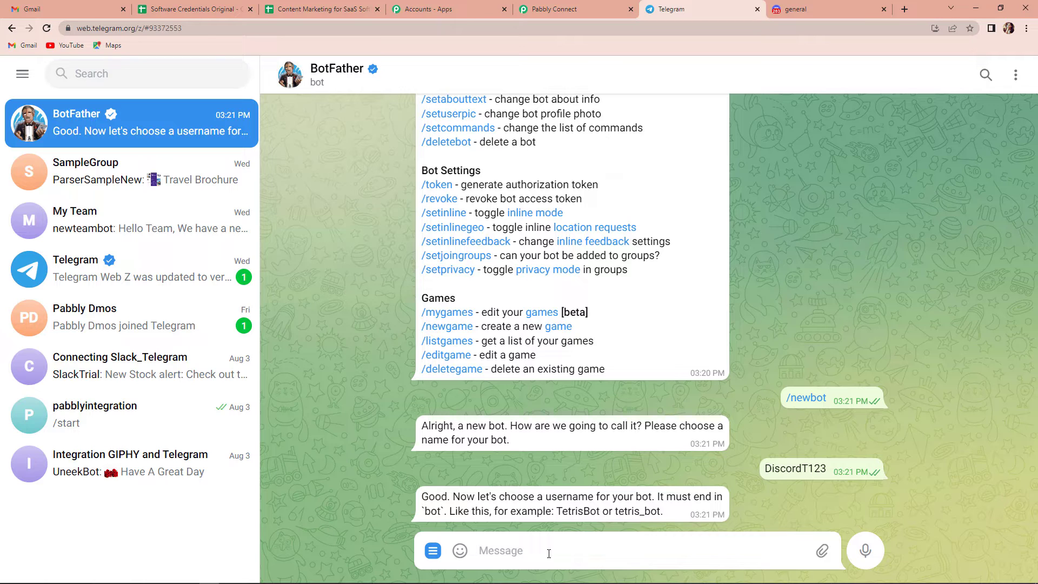
pyautogui.write('DiscordT123_bot')
pyautogui.press('Return')
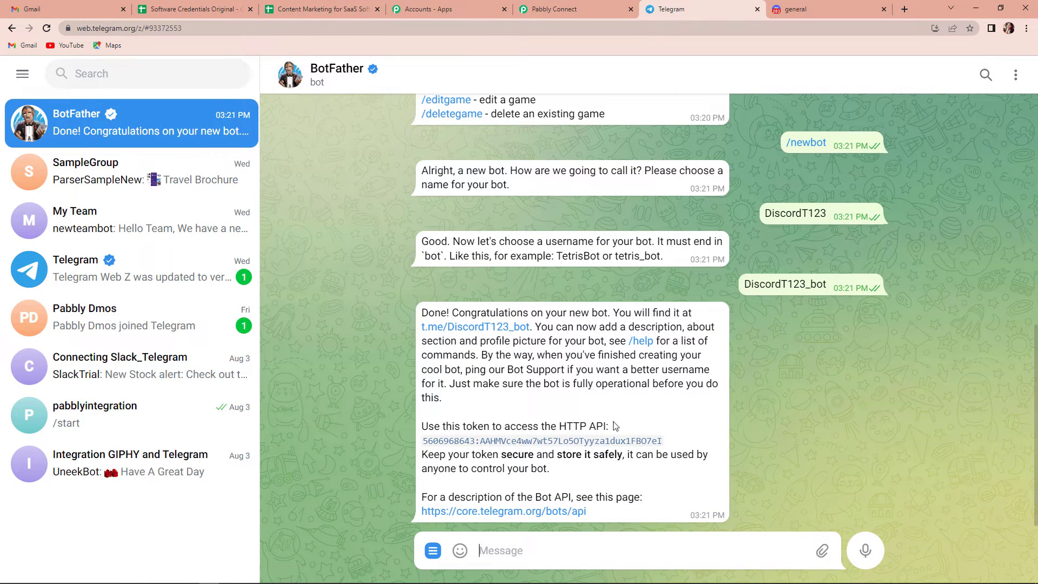
# - Copy the new bot's access token and return to Pabbly Connect
pyautogui.moveTo(669, 441); pyautogui.dragTo(413, 436)
pyautogui.rightClick(433, 445)
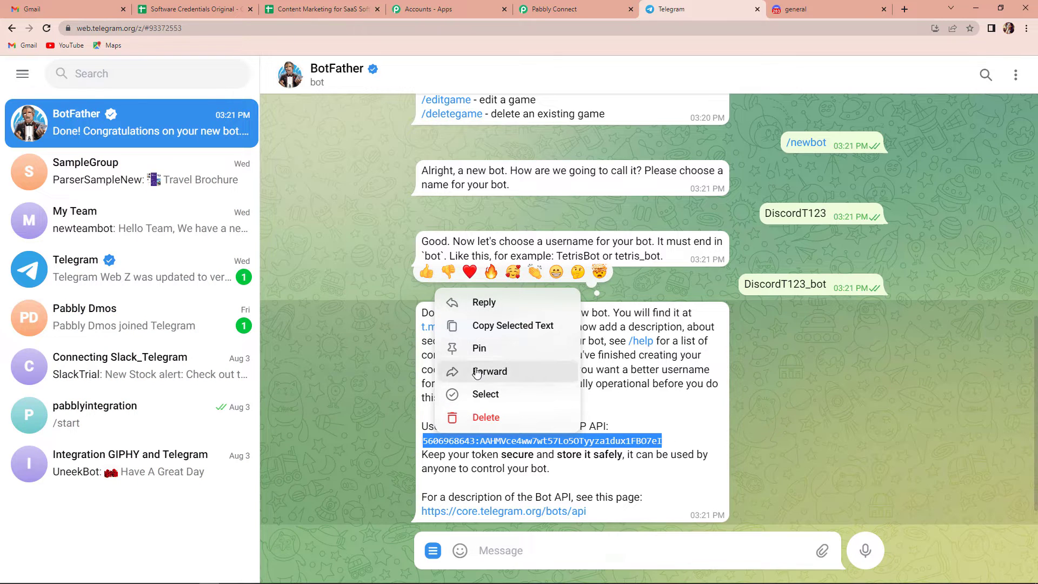
pyautogui.click(489, 326)
pyautogui.click(542, 14)
# - Paste the bot token, save the connection, and send a test request
pyautogui.click(505, 299)
pyautogui.hotkey('ctrl', 'v')
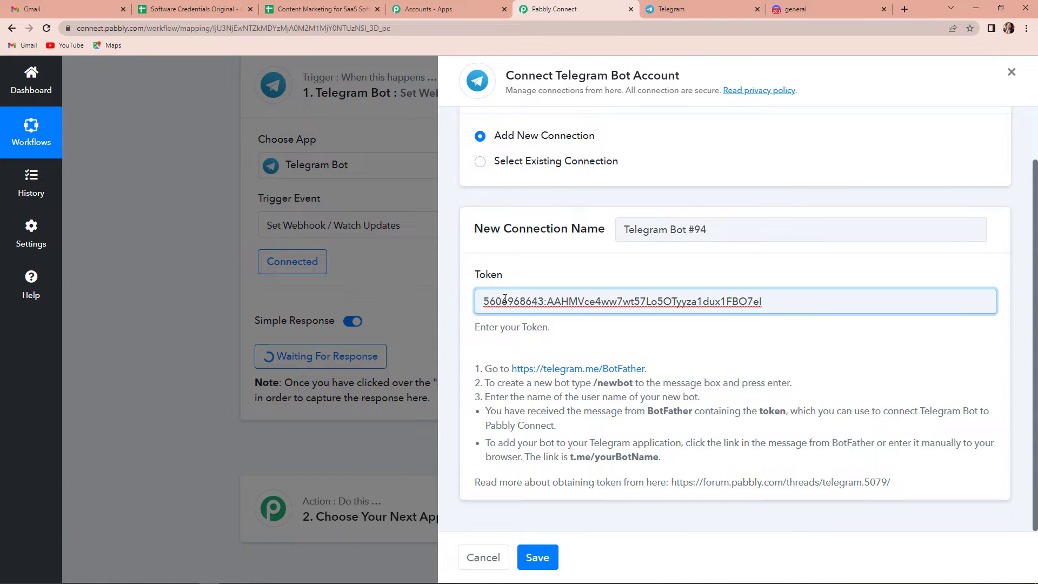
pyautogui.click(537, 558)
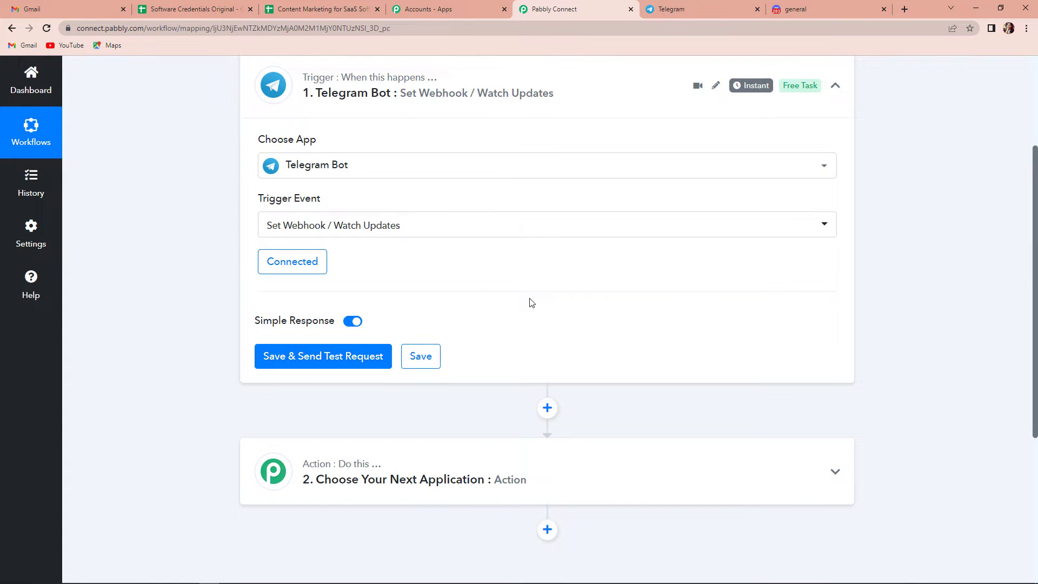
pyautogui.click(337, 361)
pyautogui.press('Return')
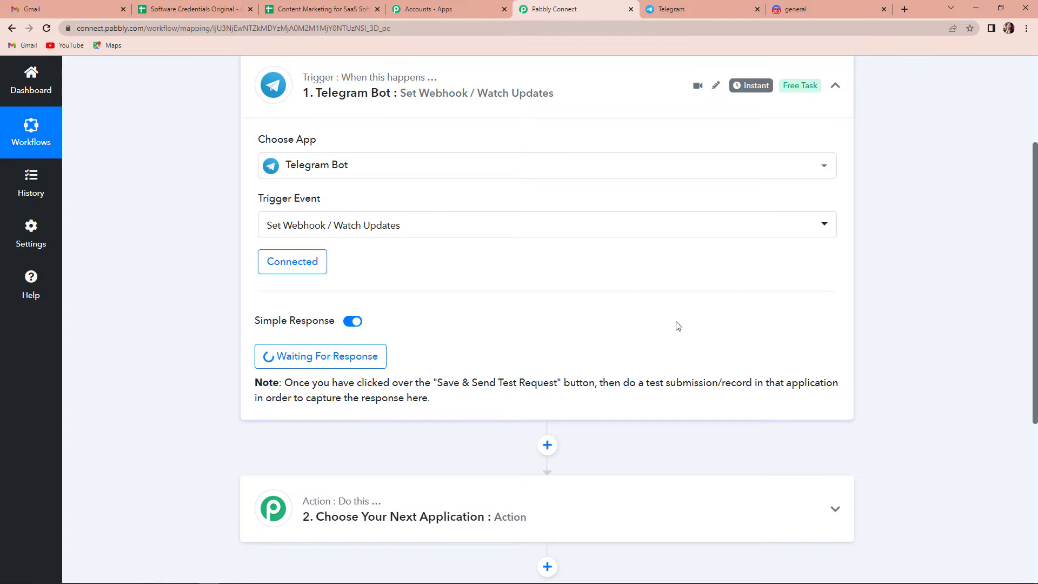
pyautogui.click(684, 12)
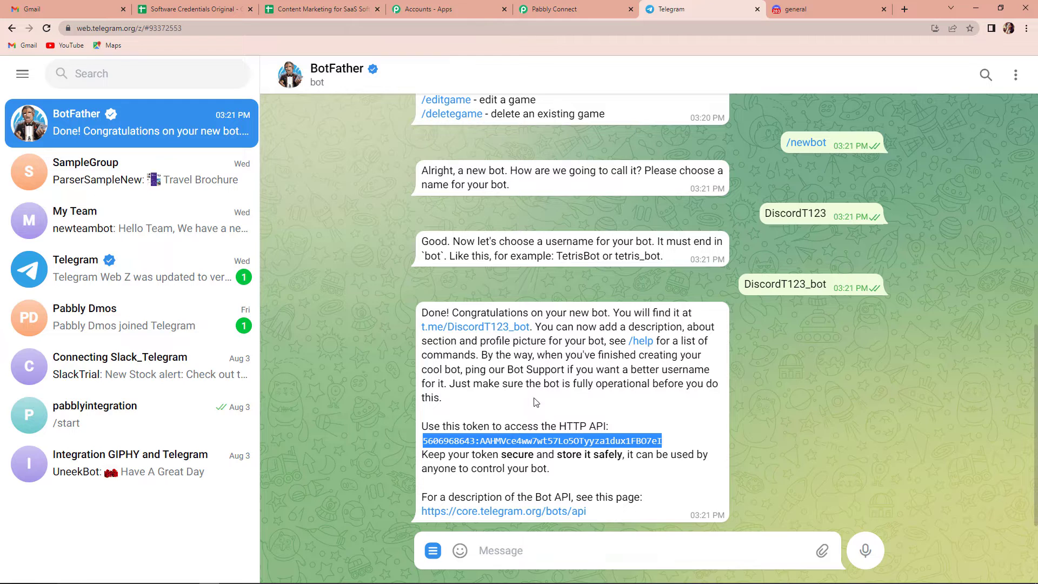
# - Start the DiscordT123_bot chat, then pick two contacts and the bot for a new group
pyautogui.click(478, 331)
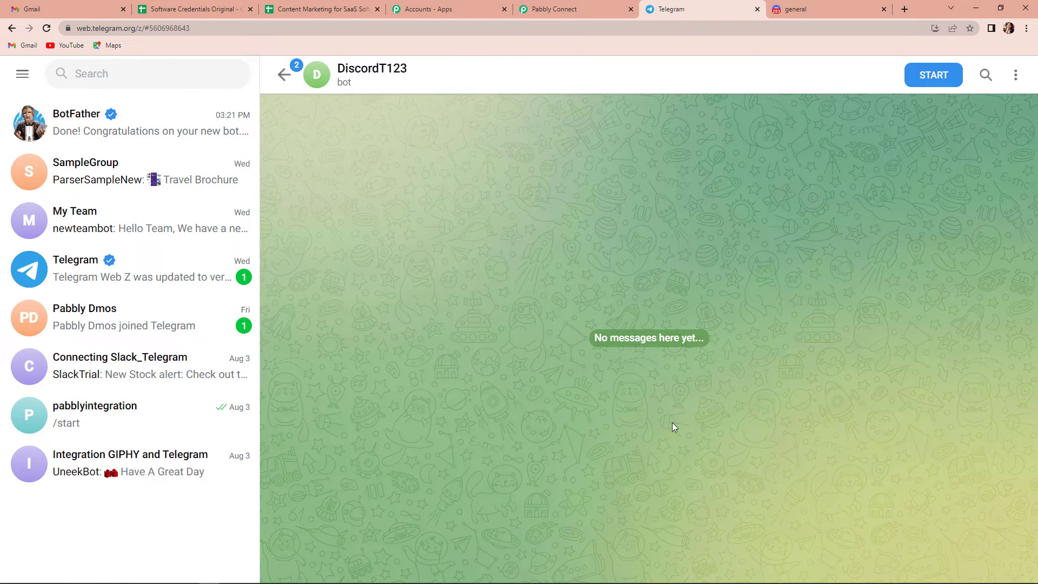
pyautogui.click(940, 80)
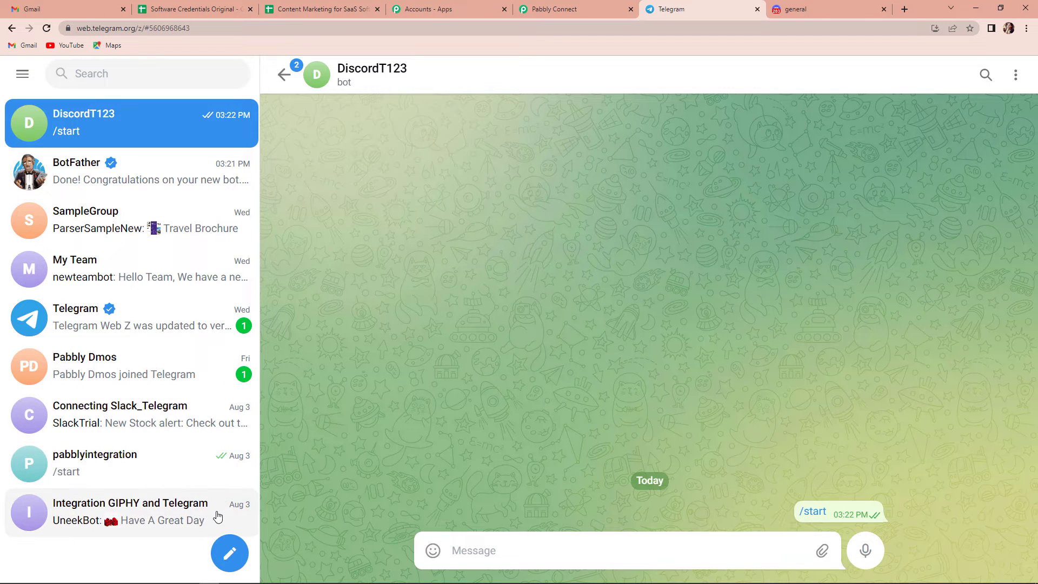
pyautogui.click(229, 553)
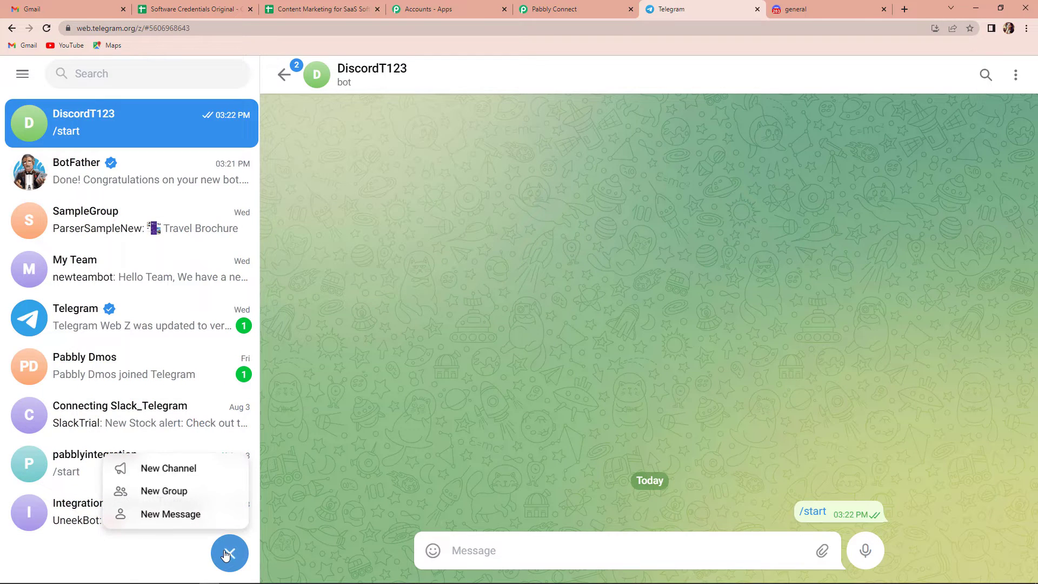
pyautogui.click(163, 491)
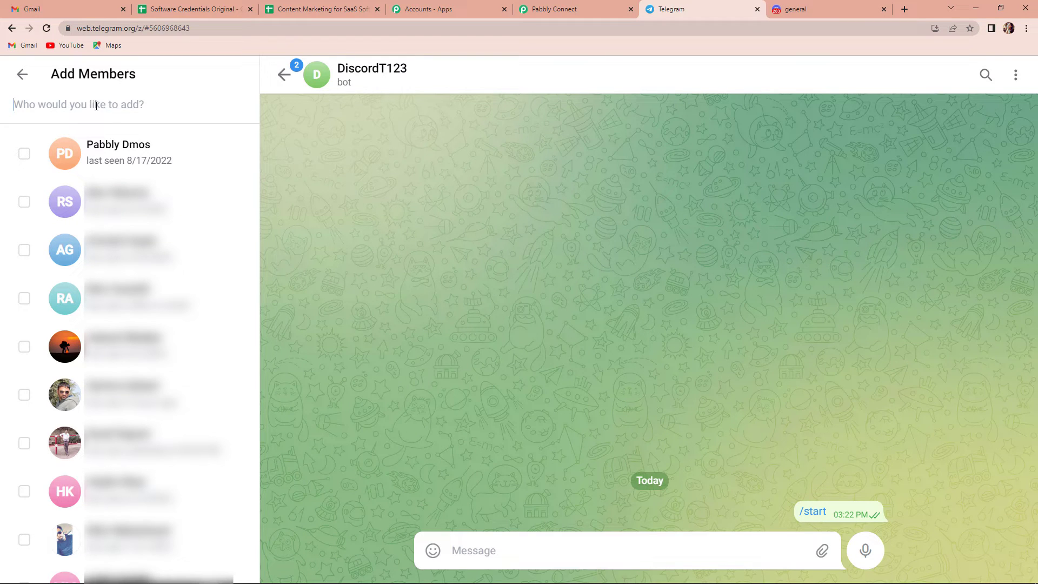
pyautogui.click(105, 145)
pyautogui.scroll(-2, 125, 346)
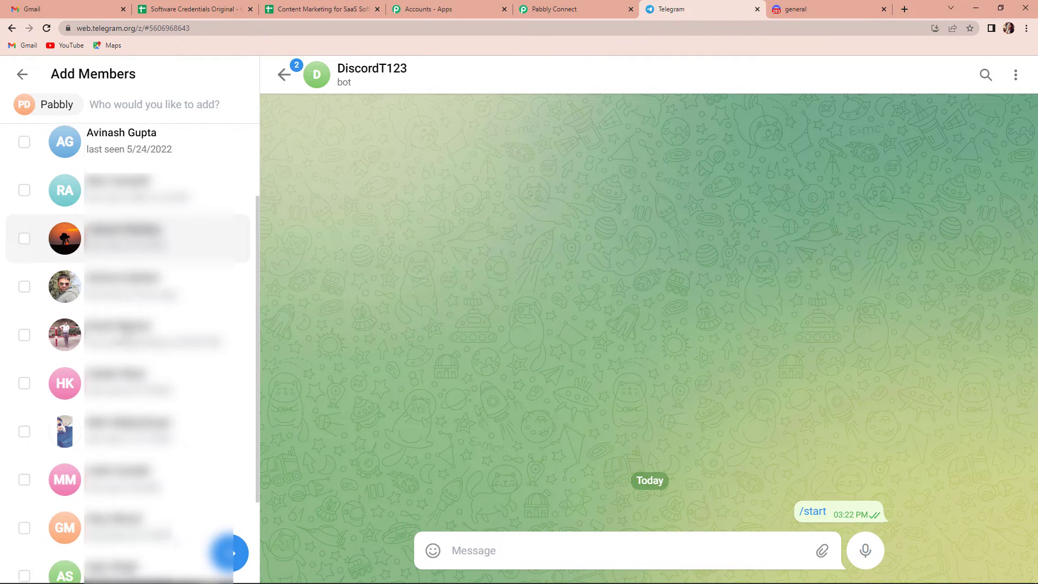
pyautogui.scroll(-2, 130, 324)
pyautogui.click(131, 371)
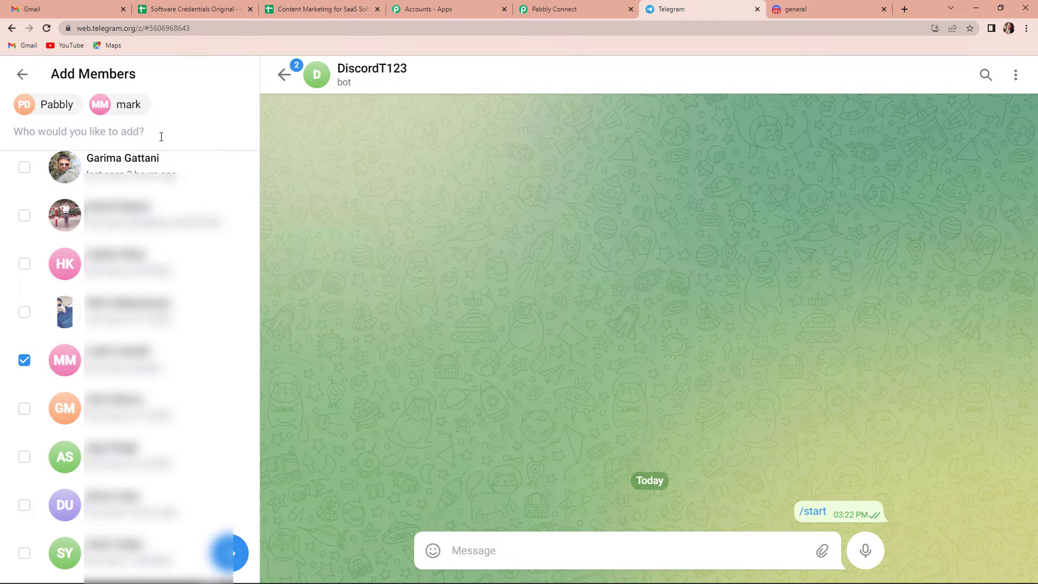
pyautogui.write('Dis')
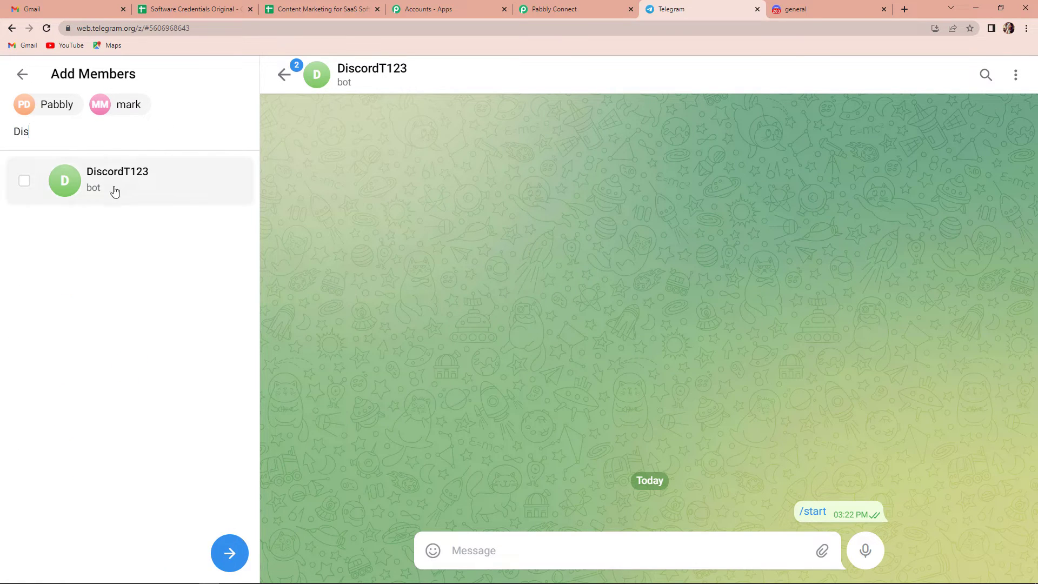
pyautogui.click(143, 180)
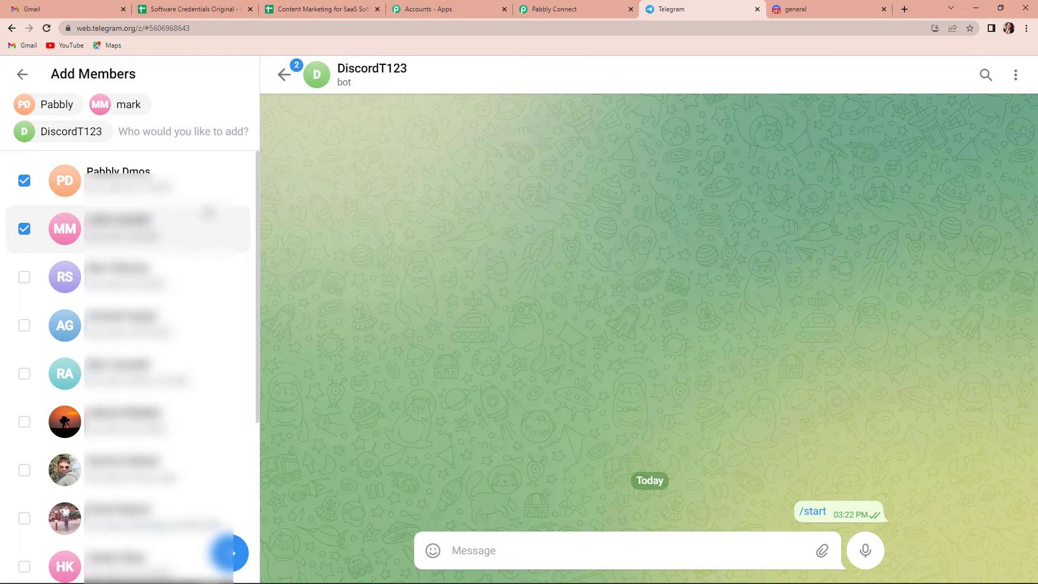
# - Name the group TelegramDiscord123 and create it
pyautogui.click(231, 553)
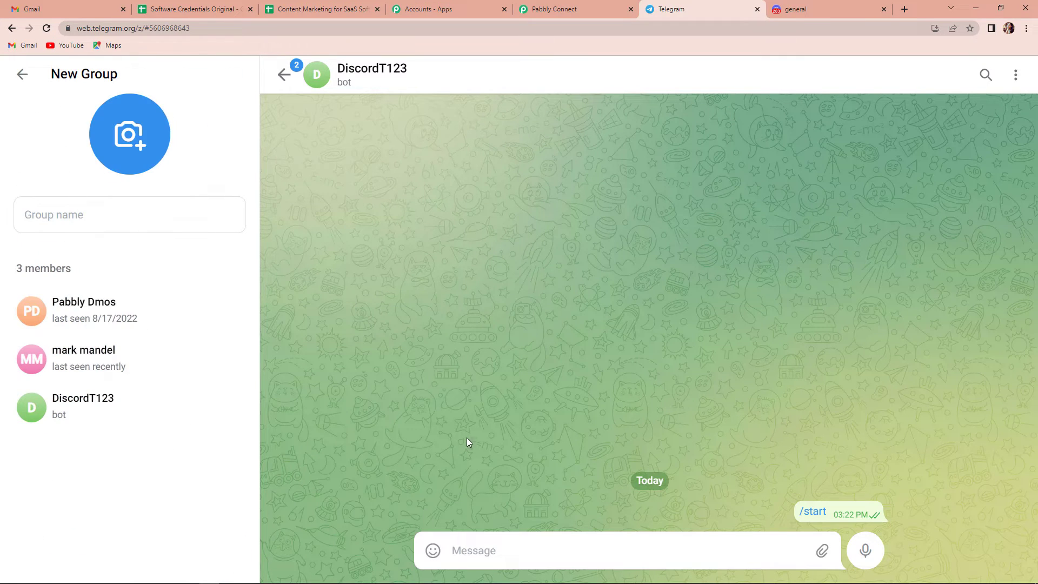
pyautogui.click(69, 217)
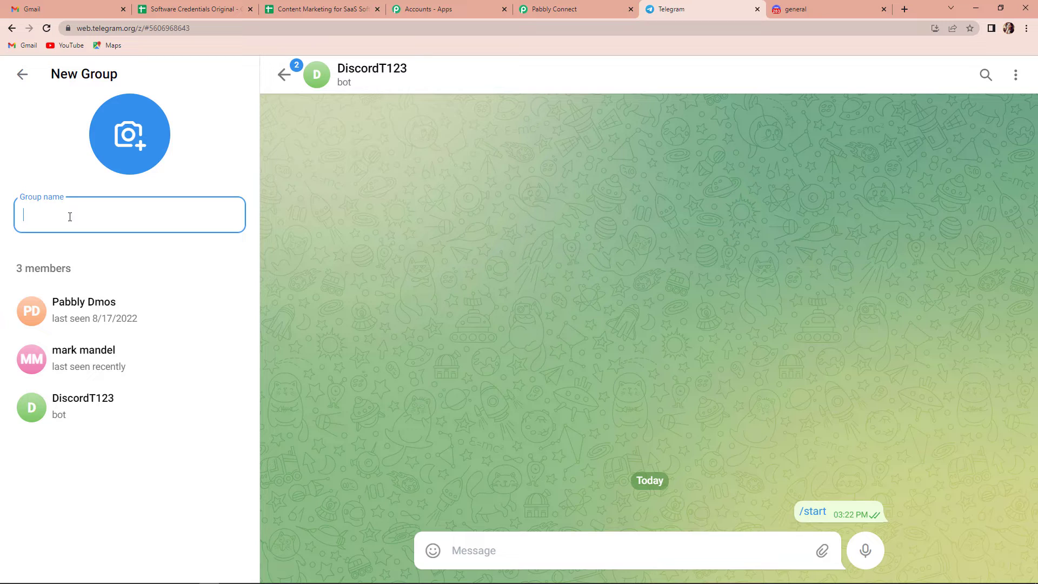
pyautogui.write('Tele')
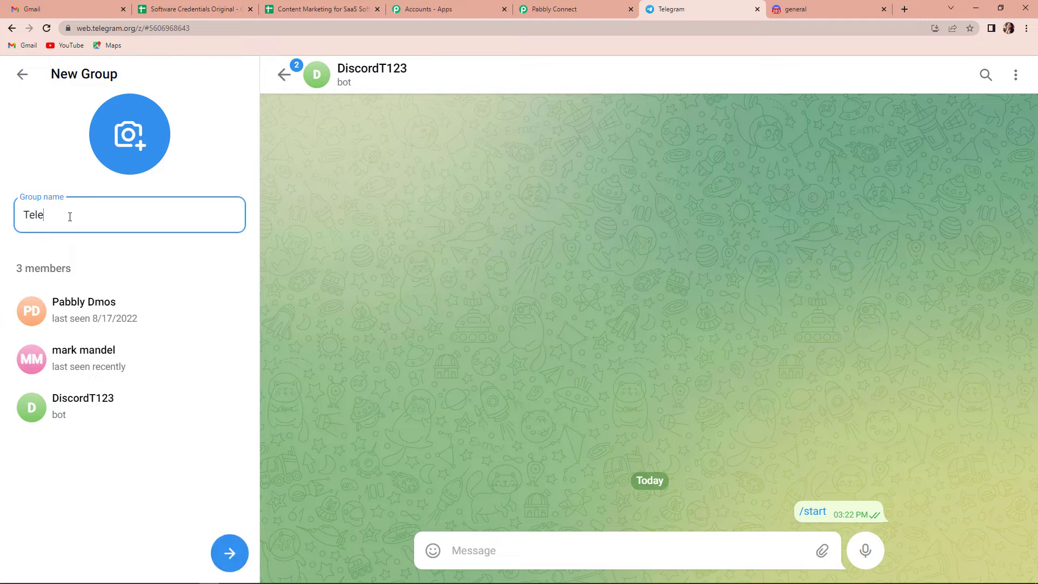
pyautogui.write('gramDiscord123')
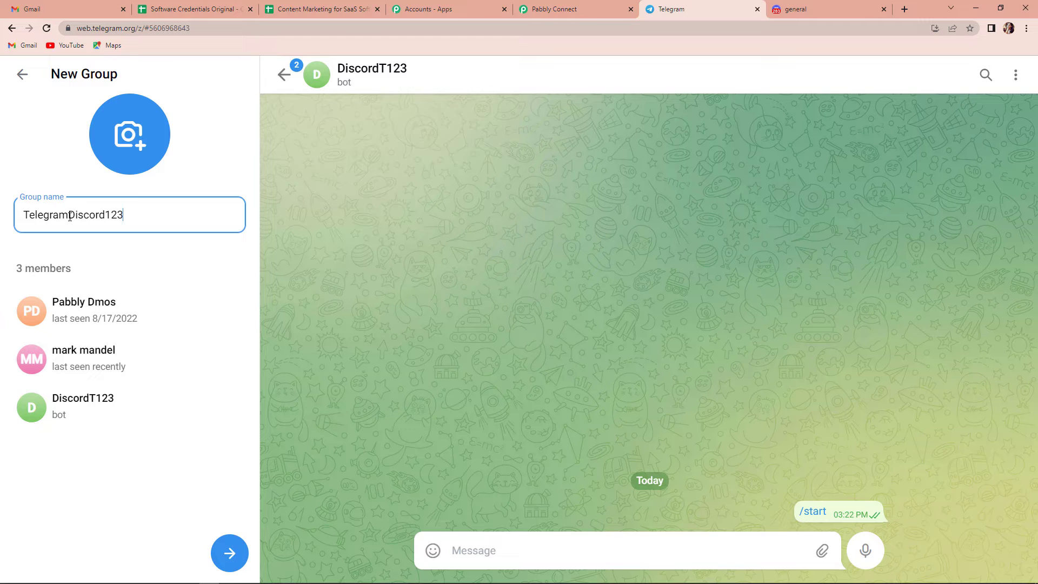
pyautogui.click(226, 555)
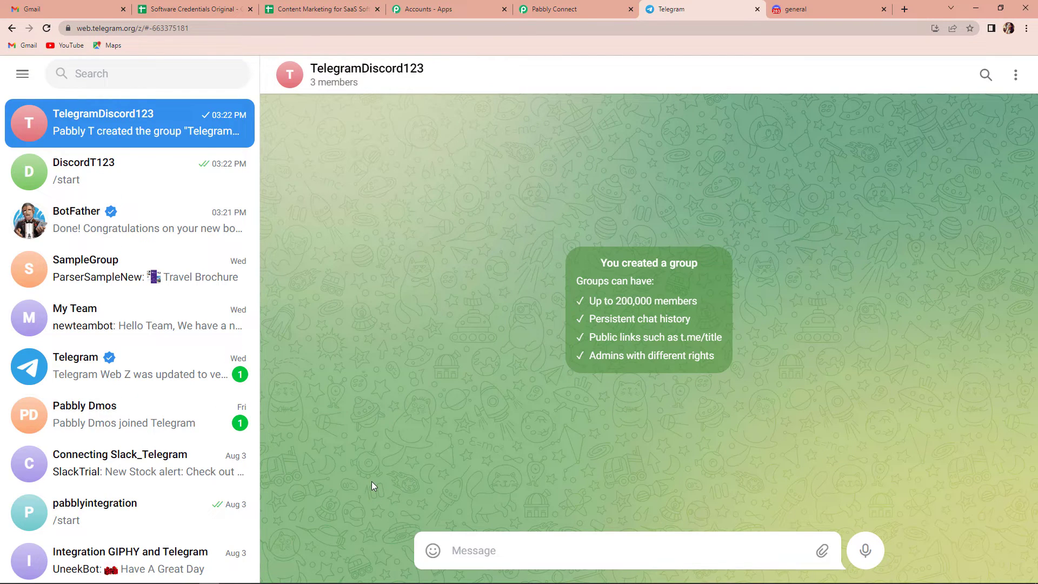
# - Send 'Hello Team, / We will gather for a quick catch-up at 3 pm today. / regards'
pyautogui.click(379, 93)
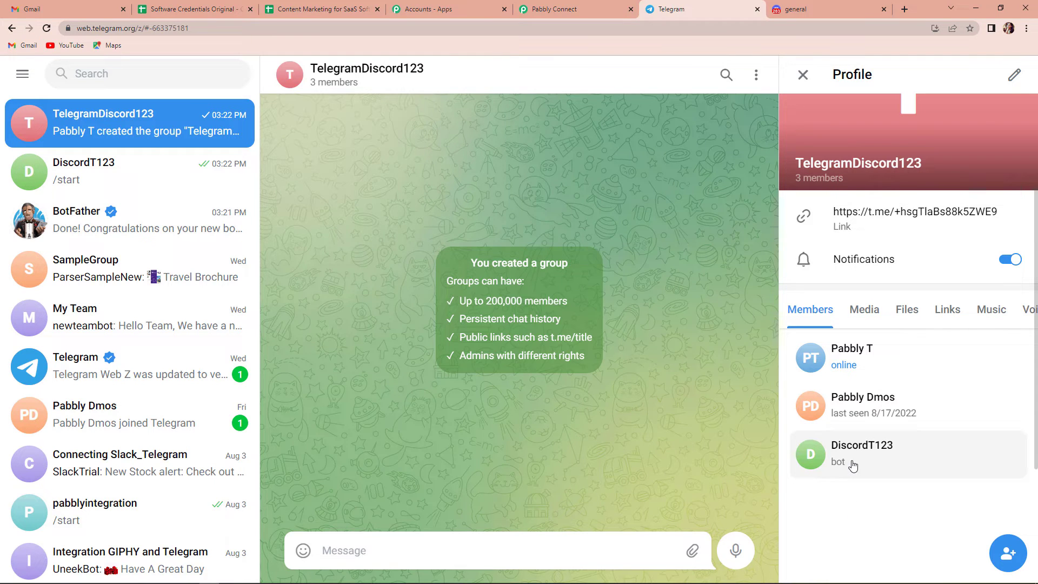
pyautogui.click(803, 74)
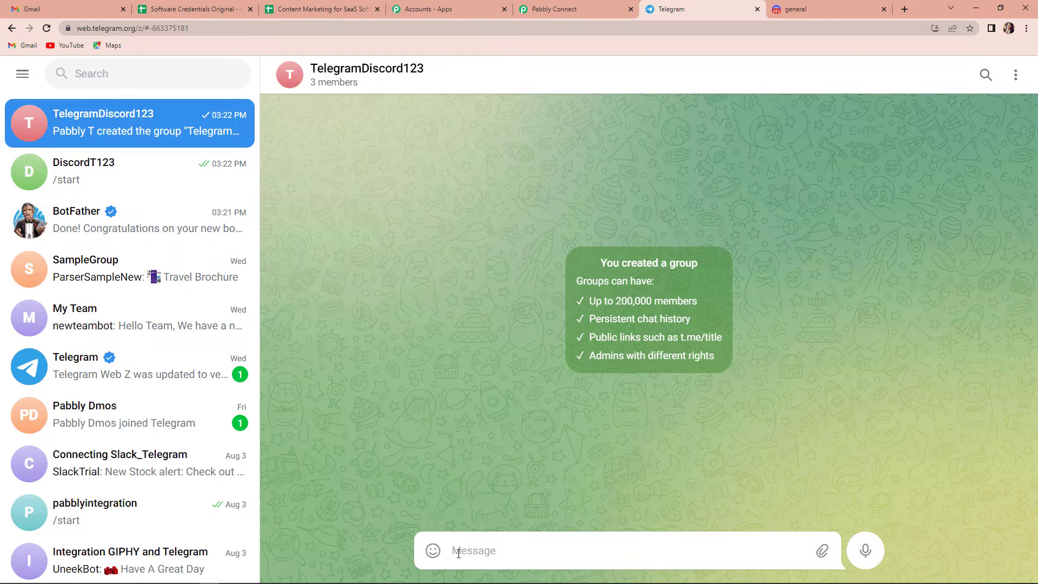
pyautogui.write('Hello Team,')
pyautogui.hotkey('shift', 'Return')
pyautogui.write('We wi')
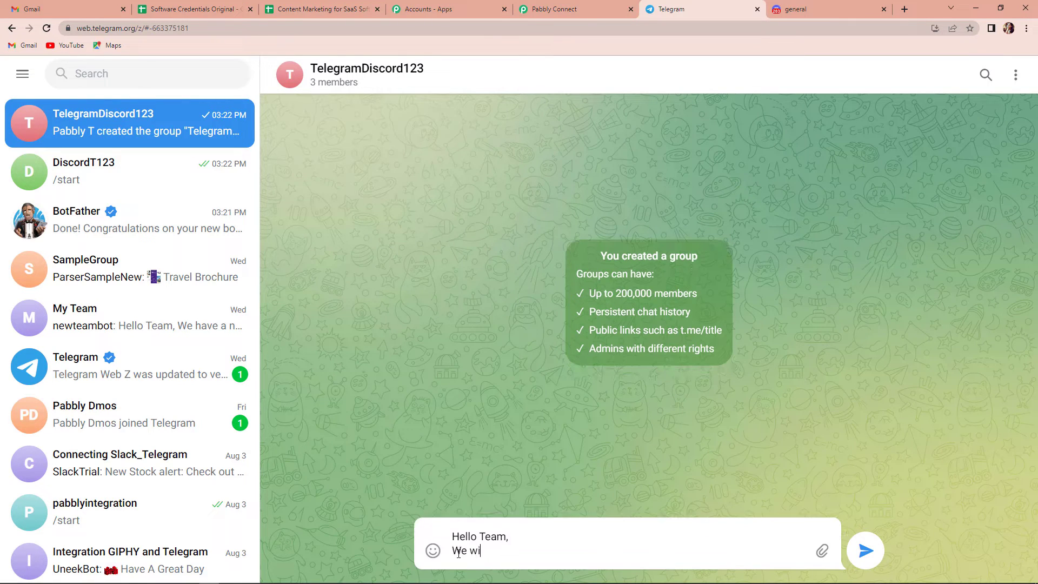
pyautogui.write('ll gather for a quick catch-')
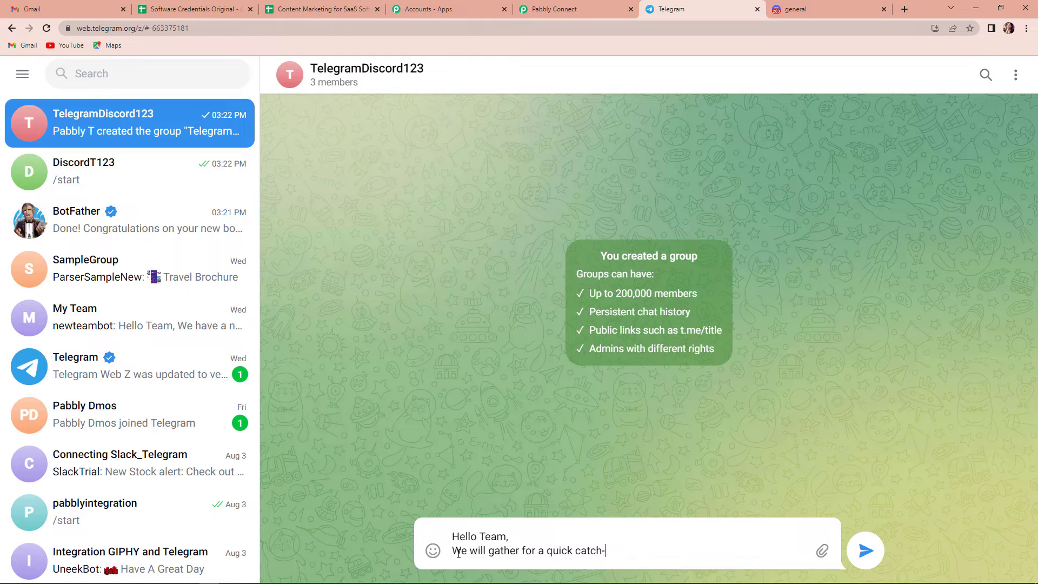
pyautogui.write('up at 3 pm today.')
pyautogui.hotkey('shift', 'Return')
pyautogui.write('regards')
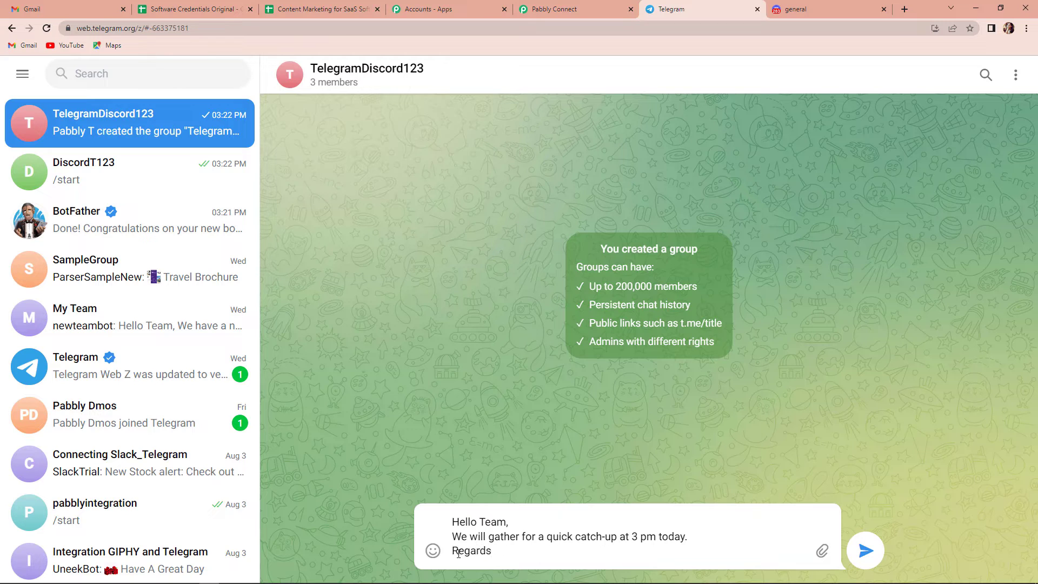
pyautogui.press('Return')
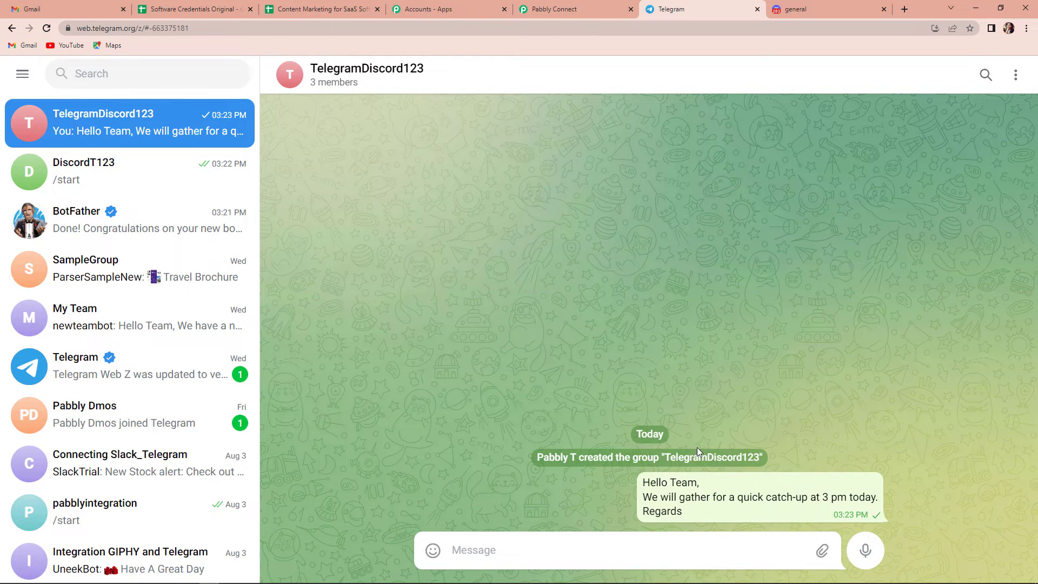
# - Review the received response and enlarge Message Text to show the full 3 pm message
pyautogui.click(573, 9)
pyautogui.scroll(-3, 879, 364)
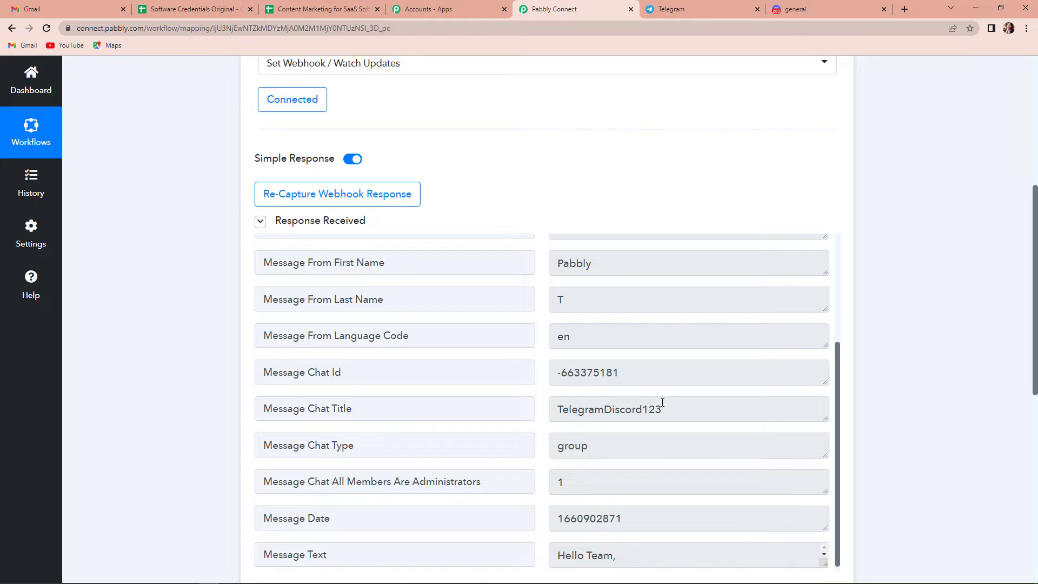
pyautogui.scroll(-4, 663, 402)
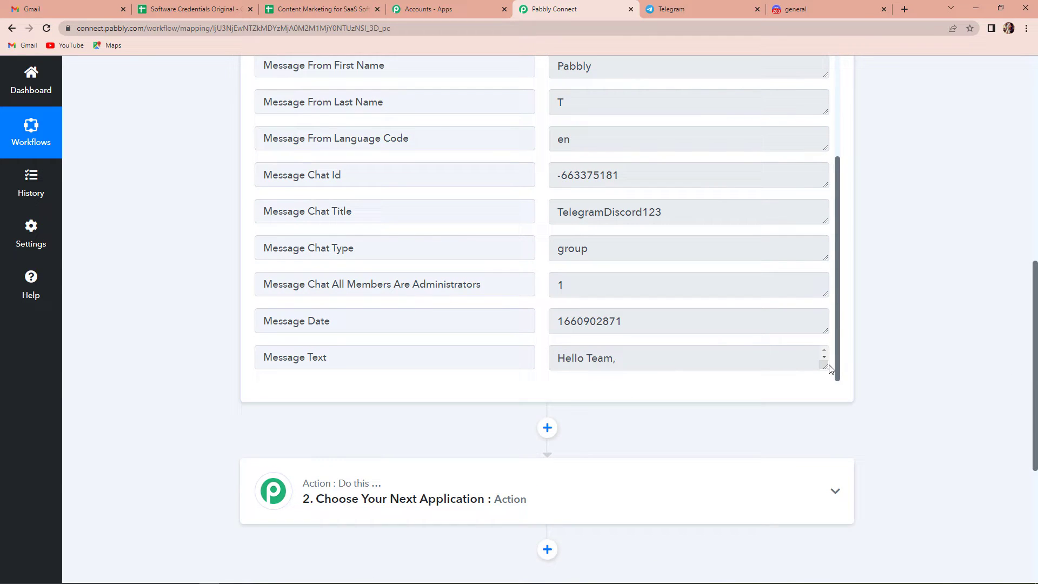
pyautogui.moveTo(824, 366); pyautogui.dragTo(823, 387)
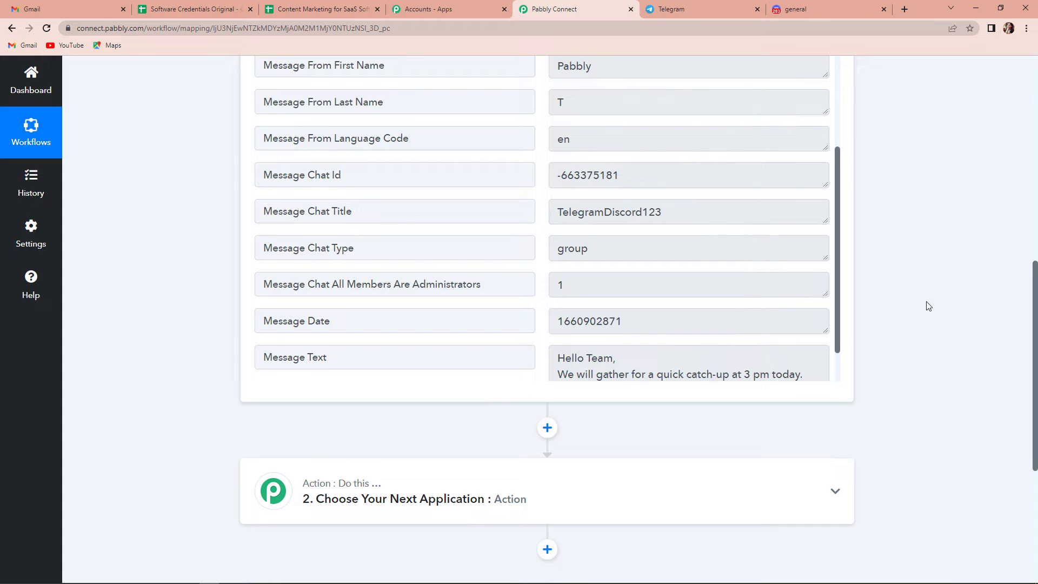
pyautogui.scroll(-4, 928, 306)
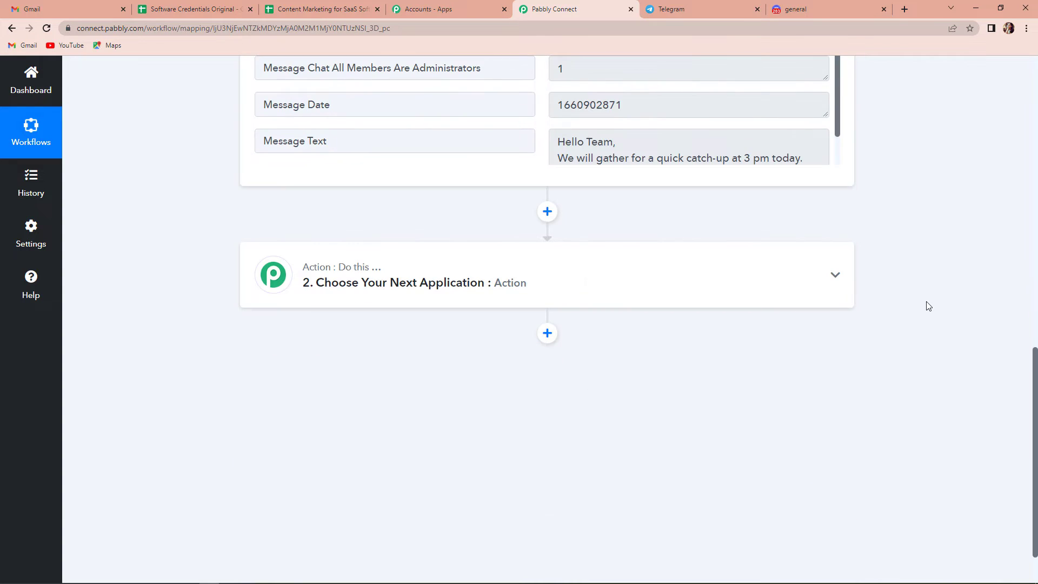
# - Set the action app to Discord with the Send Channel Message (HTML) event, and connect it
pyautogui.click(322, 279)
pyautogui.click(302, 355)
pyautogui.write('d')
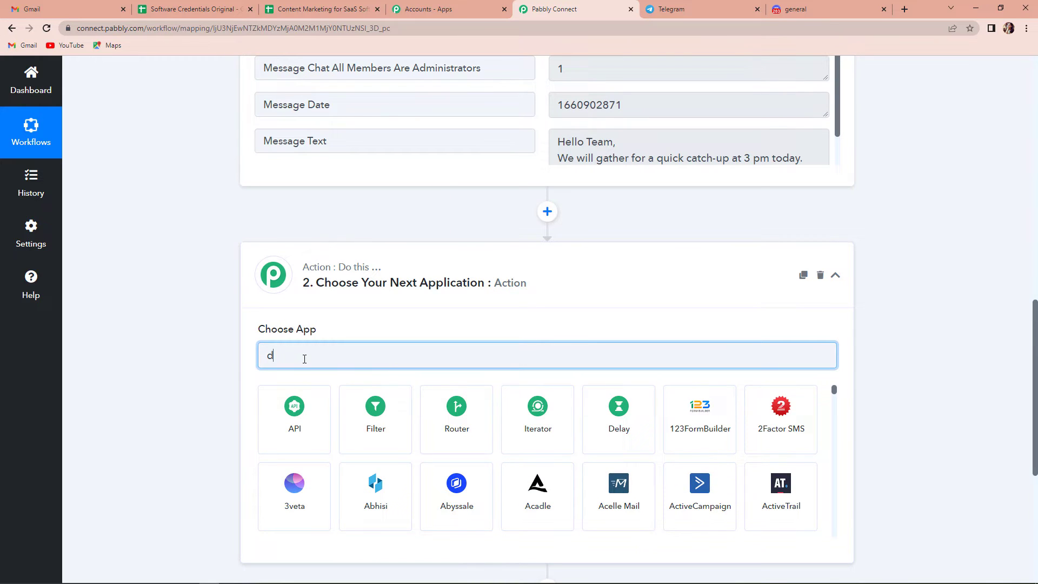
pyautogui.write('iscord')
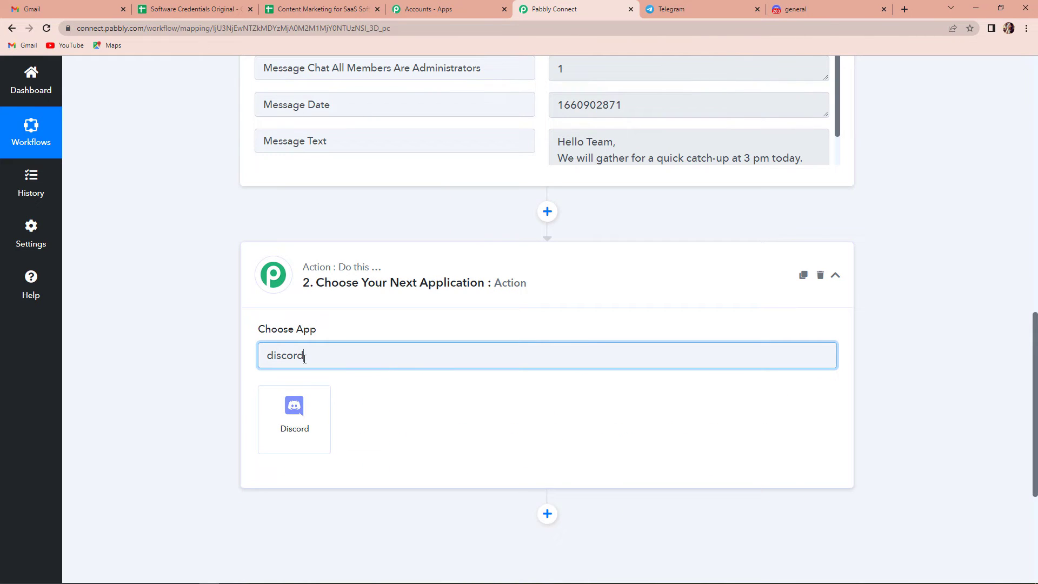
pyautogui.click(307, 422)
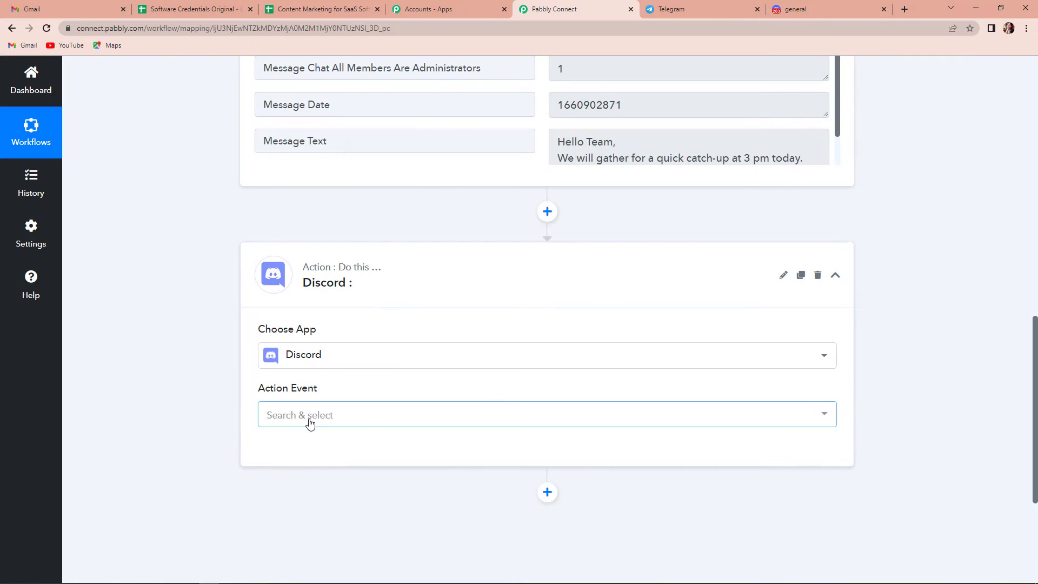
pyautogui.click(304, 425)
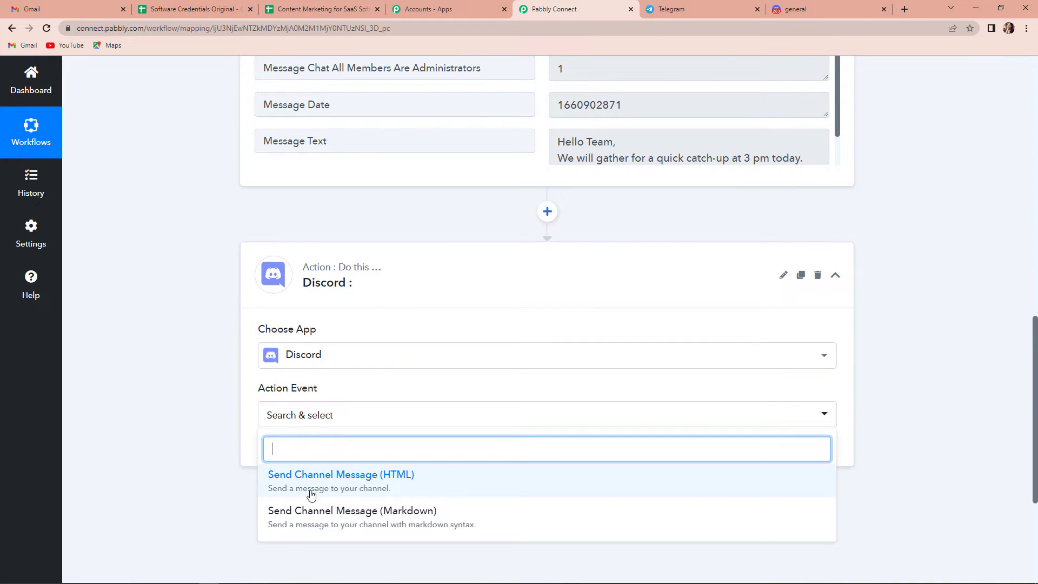
pyautogui.click(404, 485)
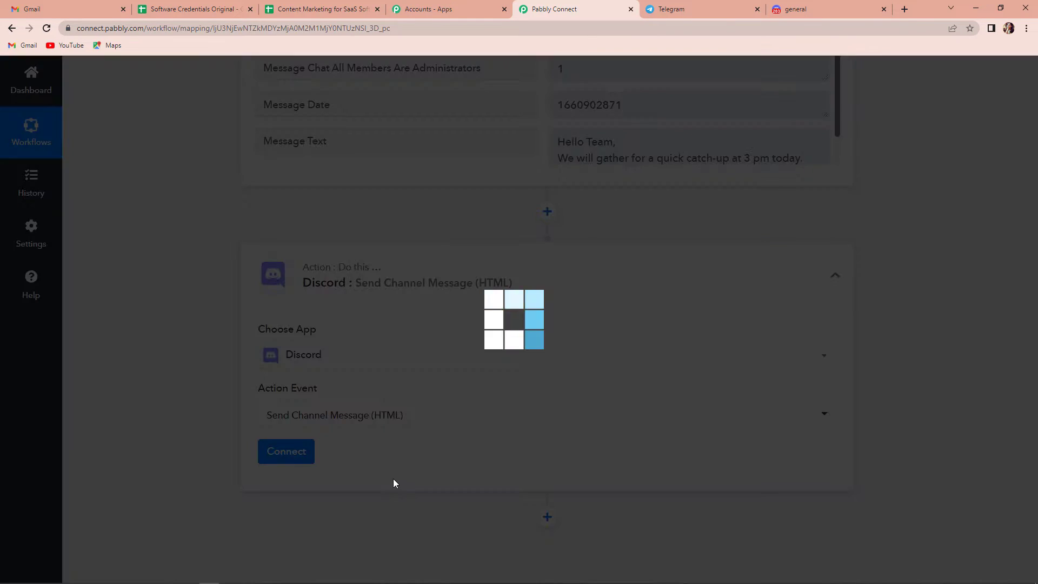
pyautogui.click(282, 453)
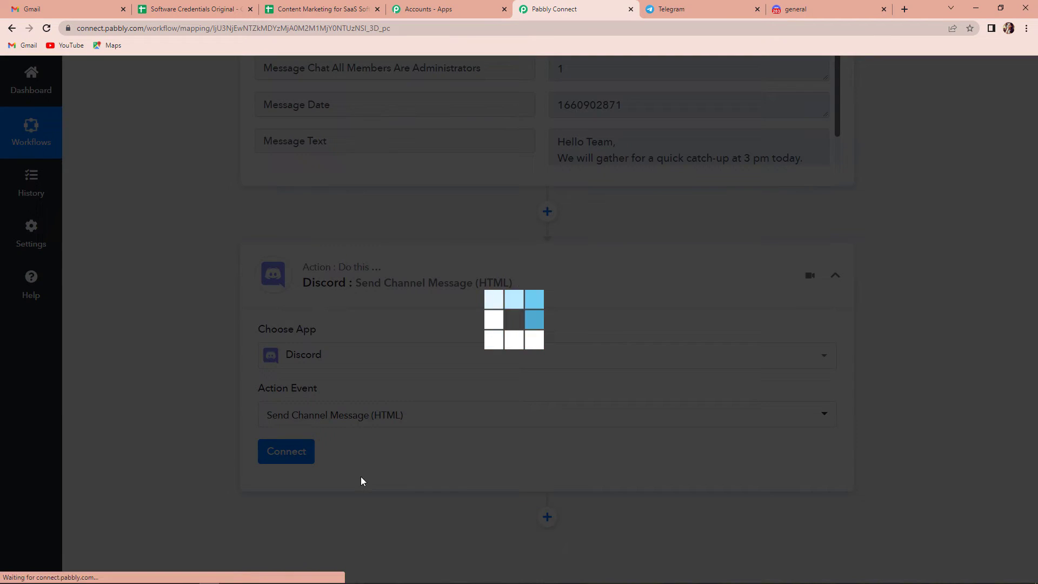
pyautogui.scroll(-8, 916, 329)
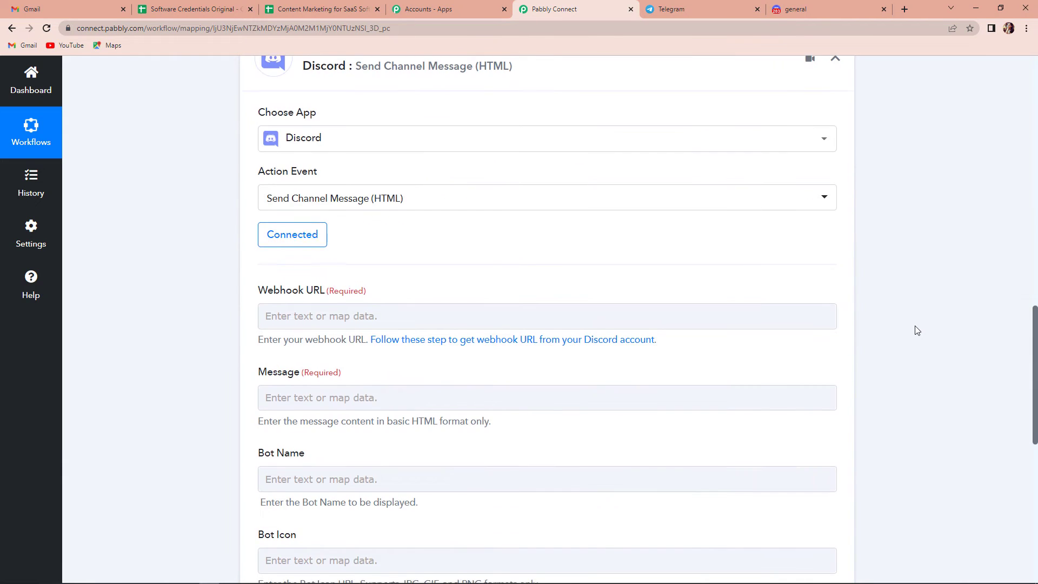
pyautogui.scroll(2, 414, 237)
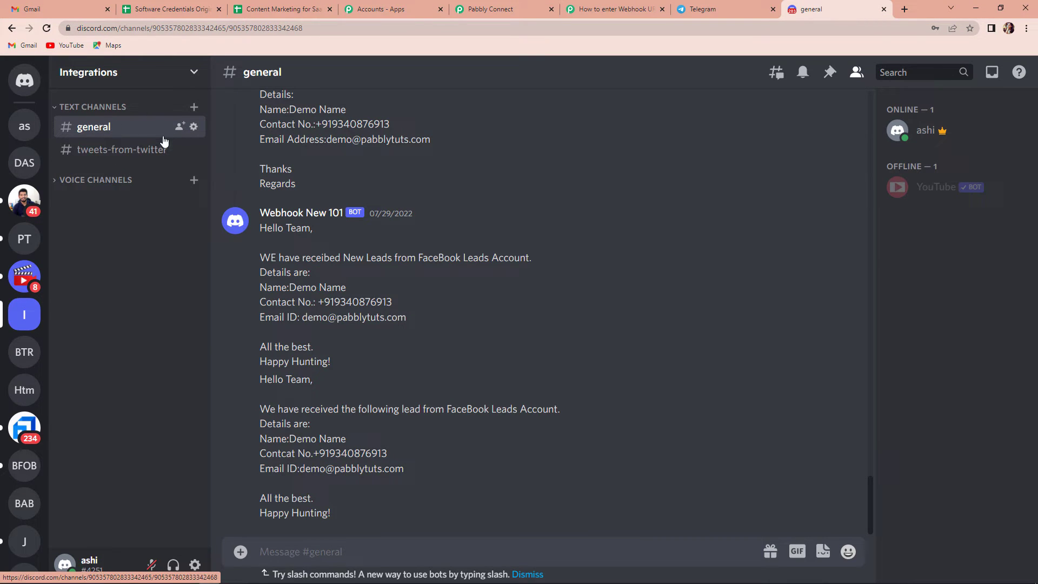
# - In the #general channel's Integrations settings, create a new webhook
pyautogui.click(194, 127)
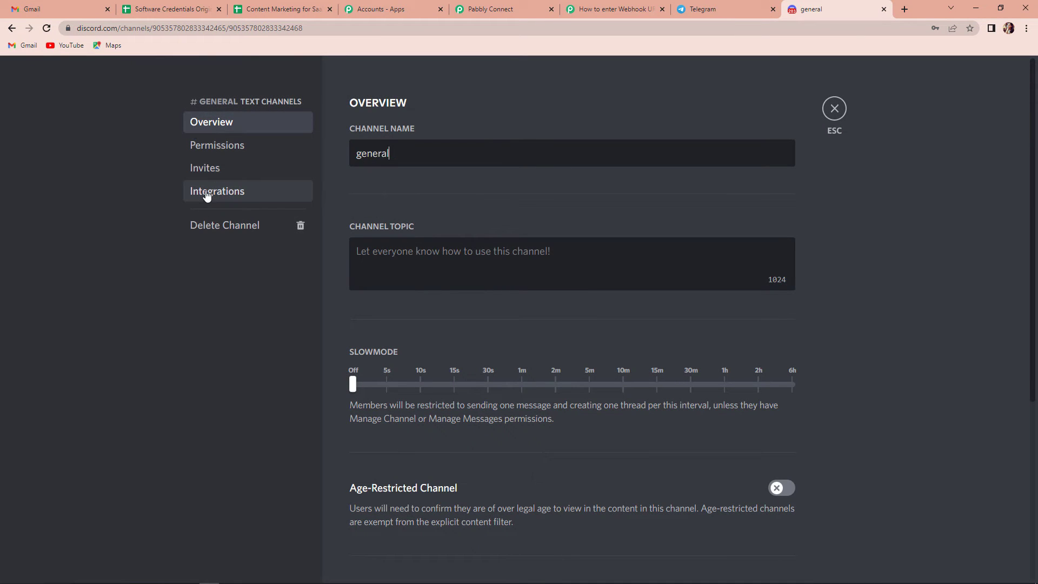
pyautogui.click(221, 193)
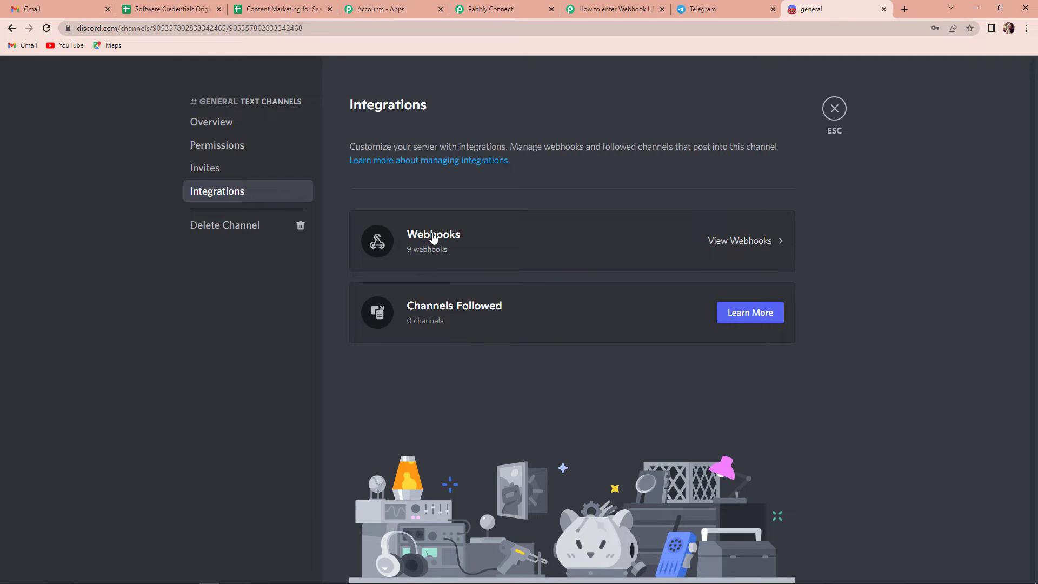
pyautogui.click(434, 242)
pyautogui.click(380, 210)
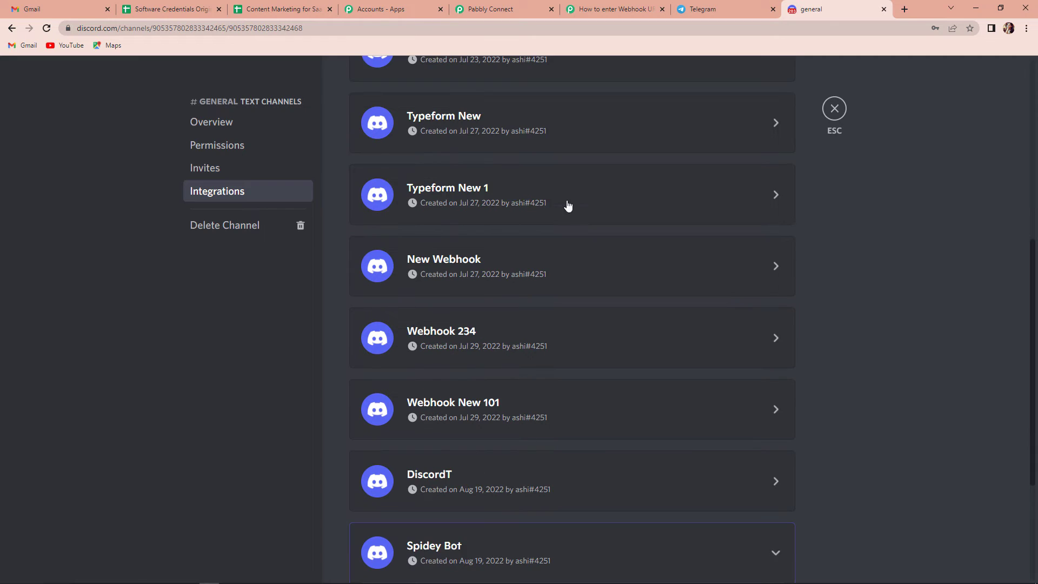
# - Rename the Spidey Bot webhook to TelegramDiscord123, save it, and copy its webhook URL
pyautogui.moveTo(552, 432); pyautogui.dragTo(280, 441)
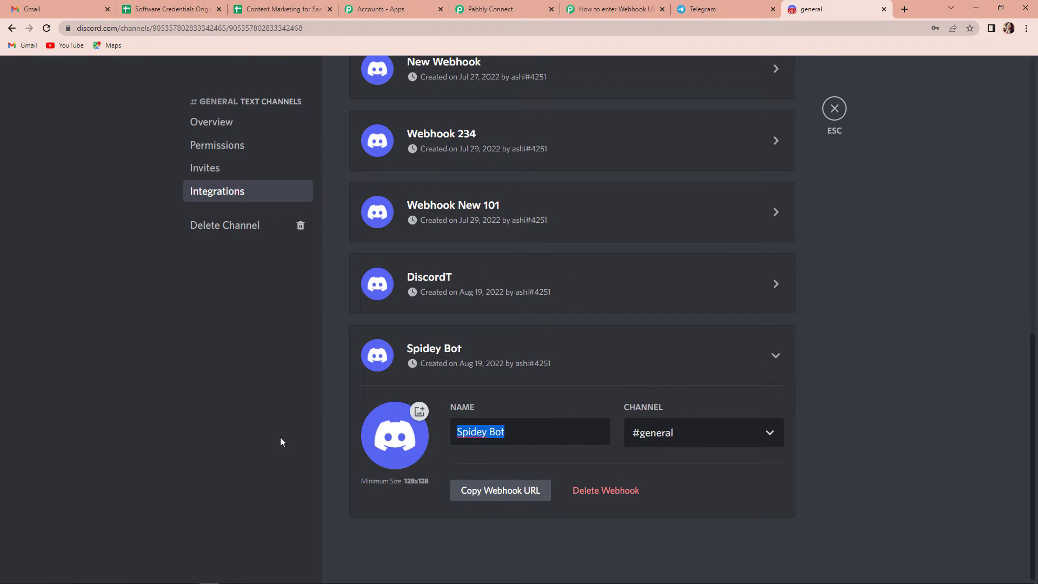
pyautogui.write('Tele')
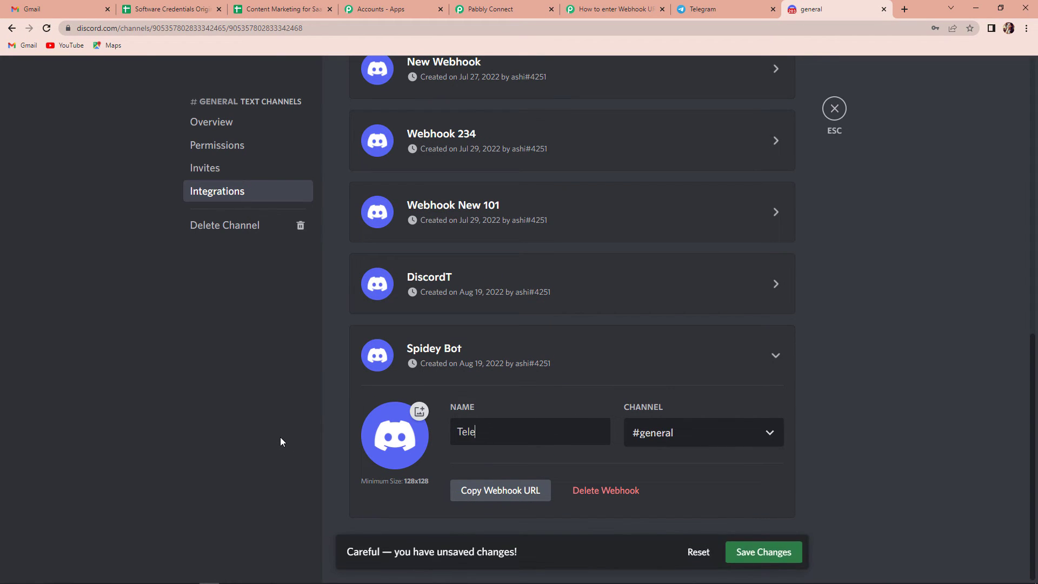
pyautogui.write('gramDiscord123')
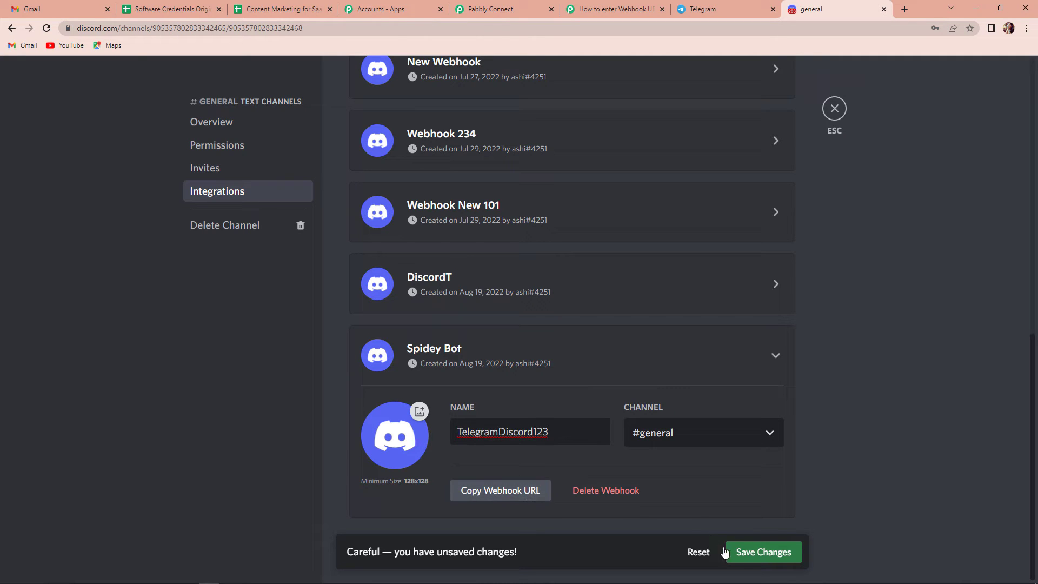
pyautogui.click(746, 552)
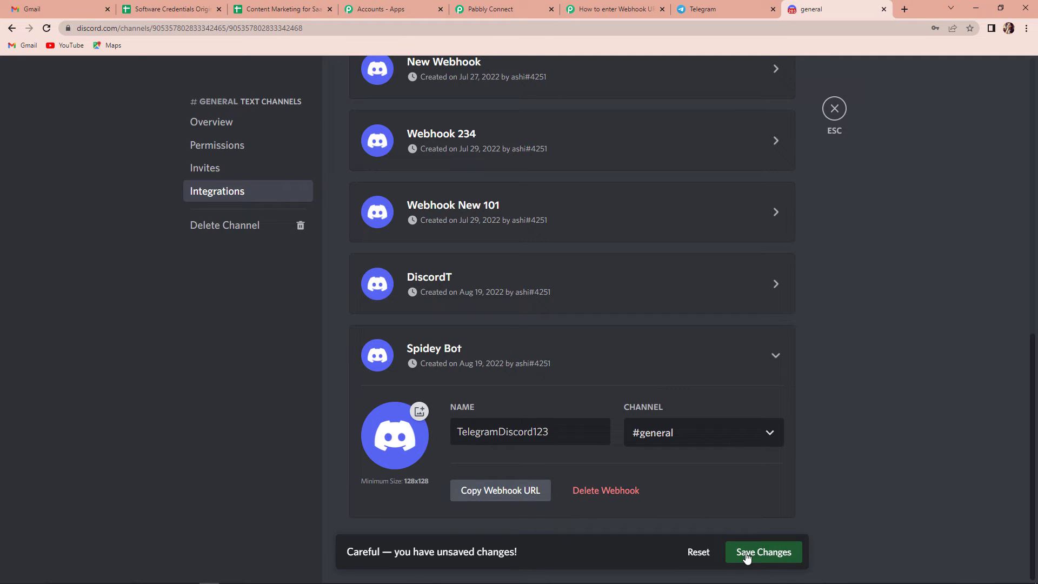
pyautogui.click(501, 492)
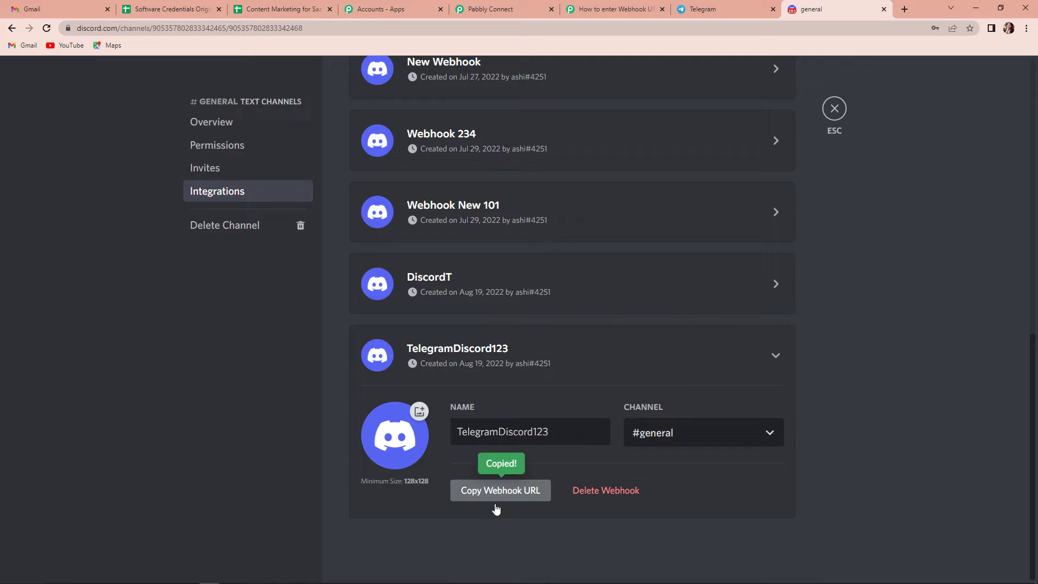
pyautogui.click(490, 9)
# - Paste the Discord webhook URL and map the Telegram Bot's Message Text into Message
pyautogui.click(298, 214)
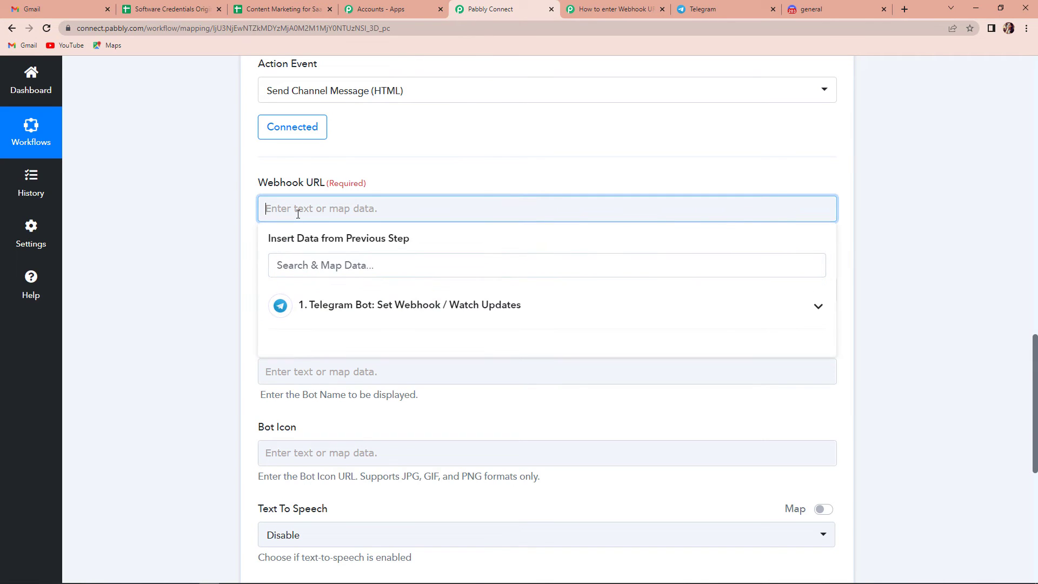
pyautogui.hotkey('ctrl', 'v')
pyautogui.click(196, 236)
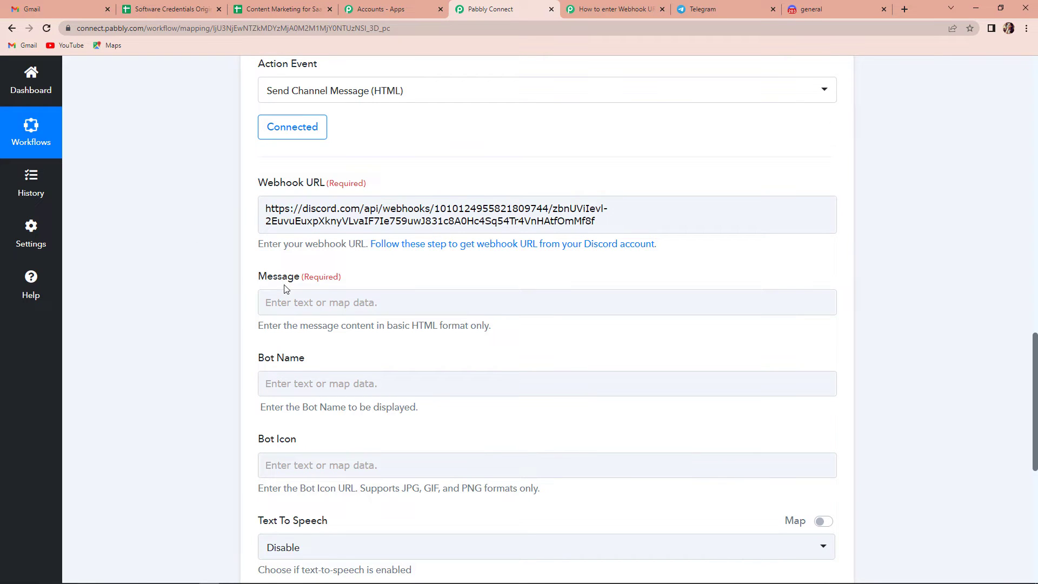
pyautogui.click(293, 306)
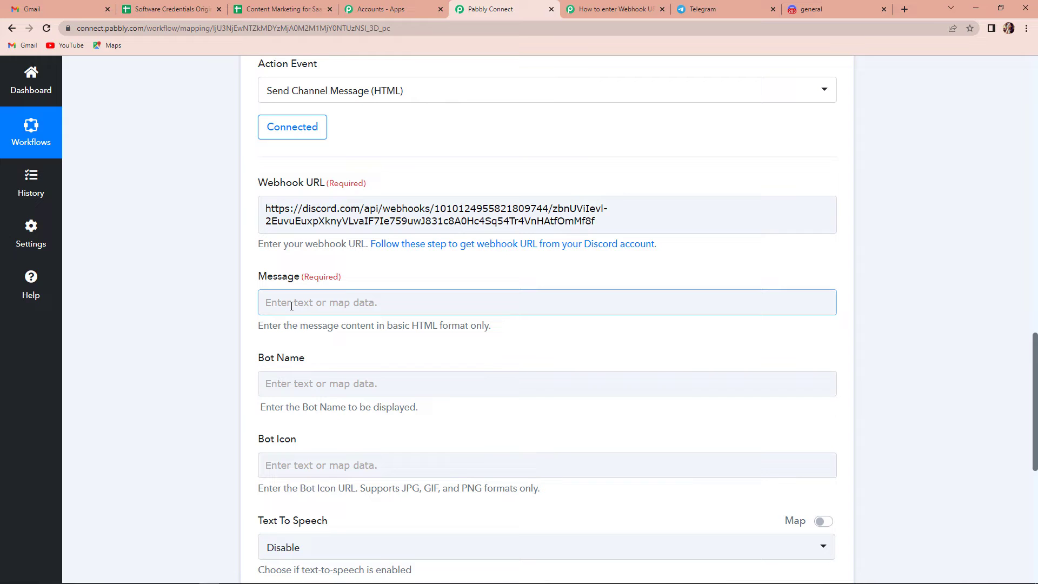
pyautogui.click(298, 299)
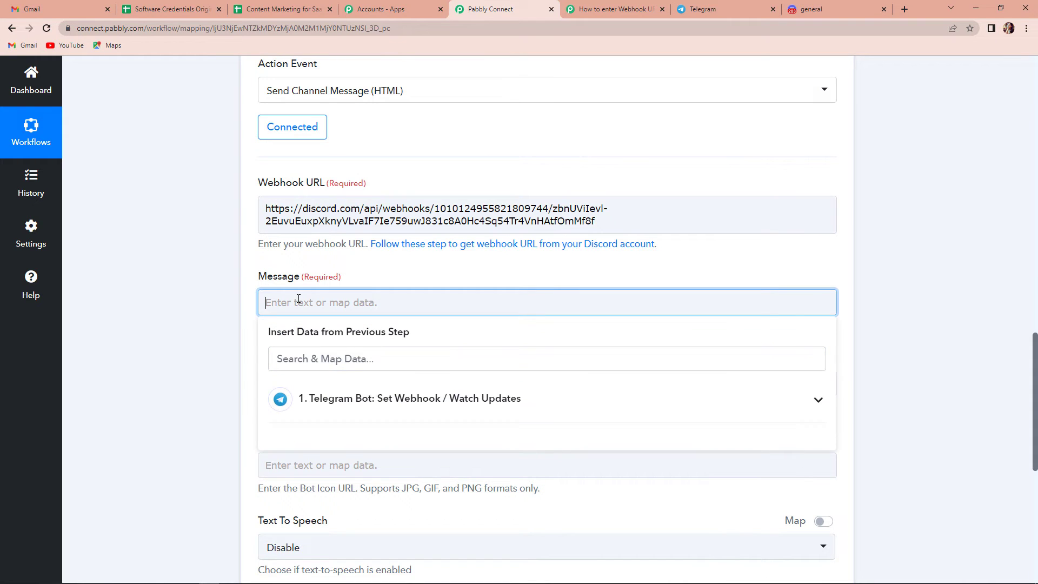
pyautogui.click(336, 405)
pyautogui.scroll(-5, 475, 497)
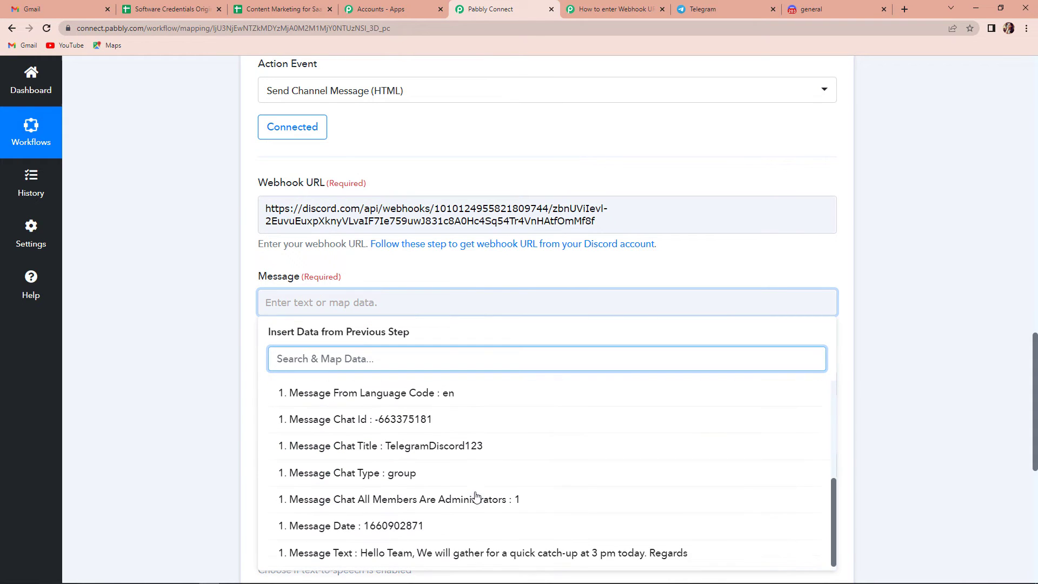
pyautogui.click(454, 555)
pyautogui.click(211, 329)
pyautogui.scroll(-2, 216, 378)
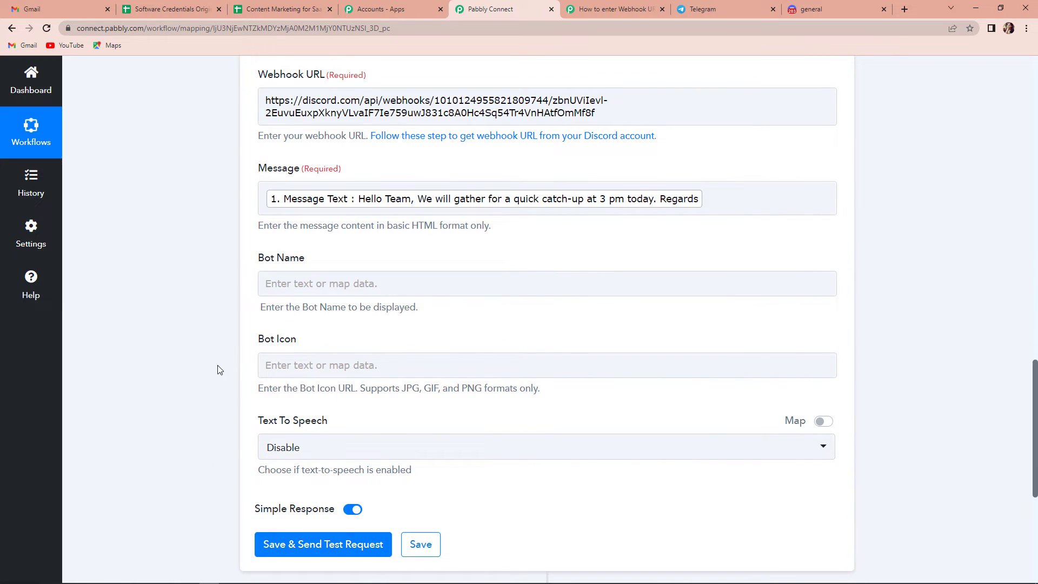
# - Set the Bot Name to TelegramDiscordGroup and send the test request, getting a 204 response
pyautogui.click(295, 290)
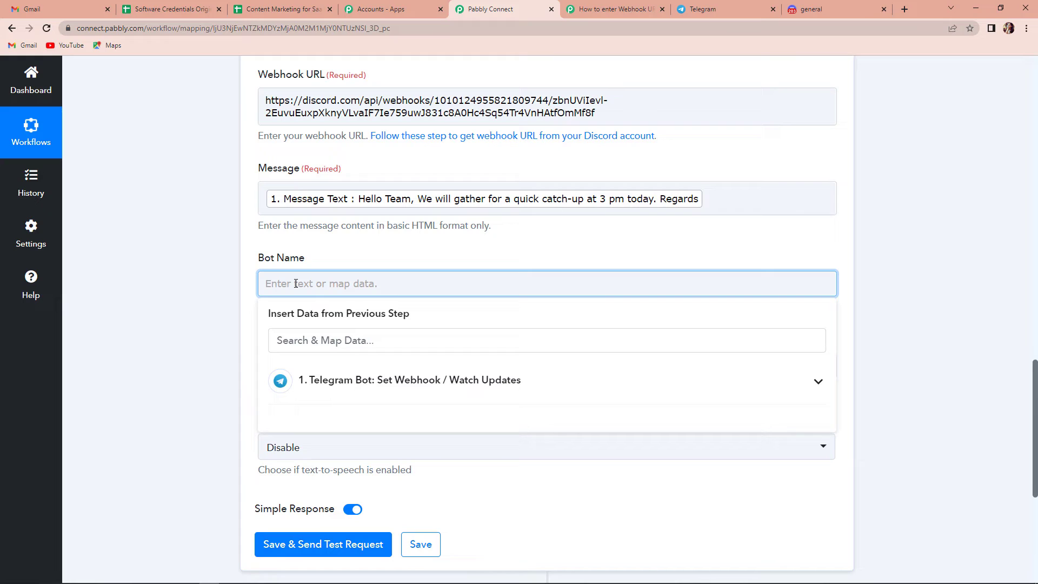
pyautogui.write('Telegram')
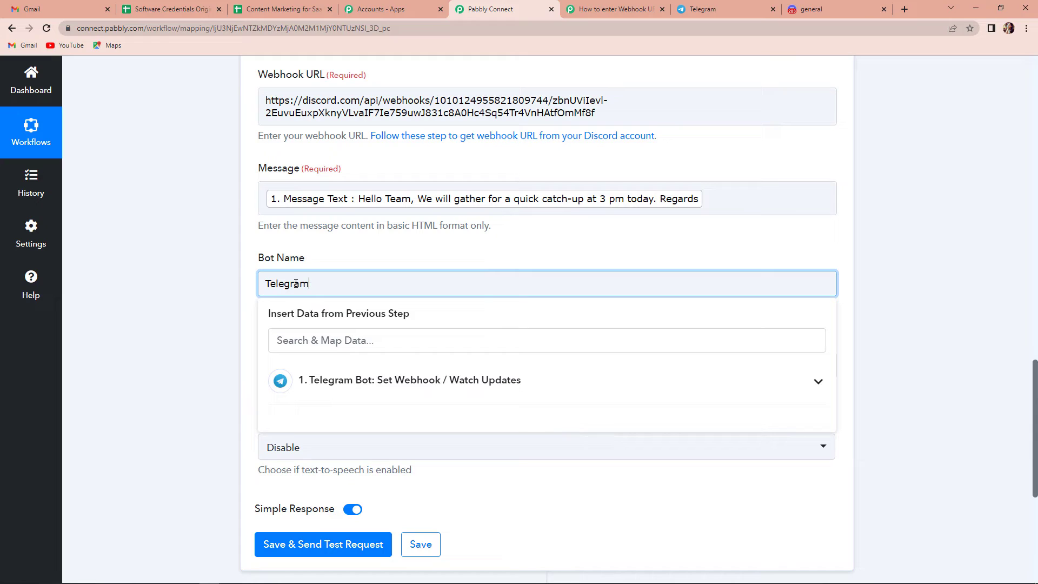
pyautogui.write('DiscordGroup')
pyautogui.click(218, 329)
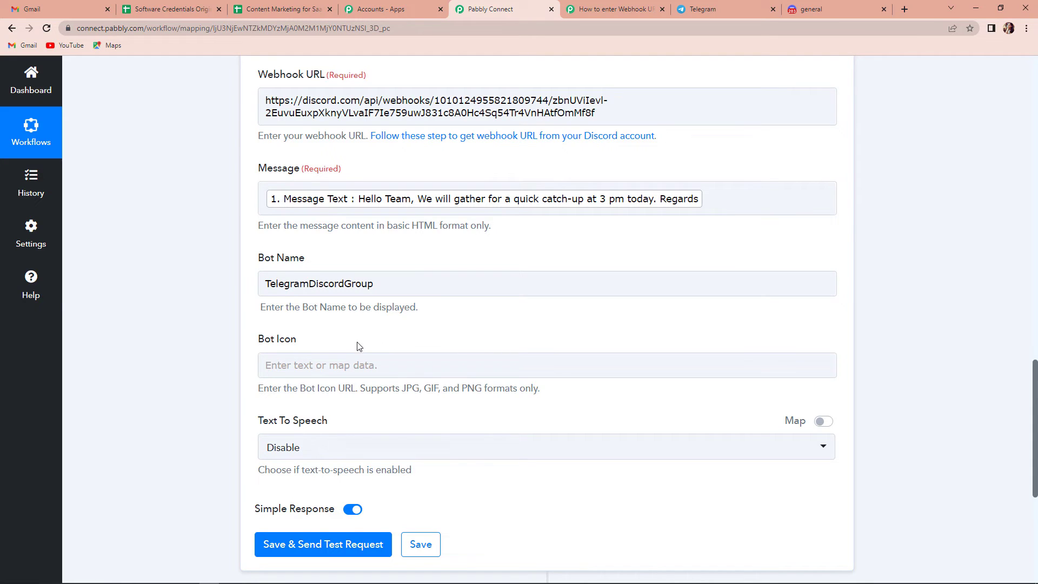
pyautogui.scroll(-2, 358, 346)
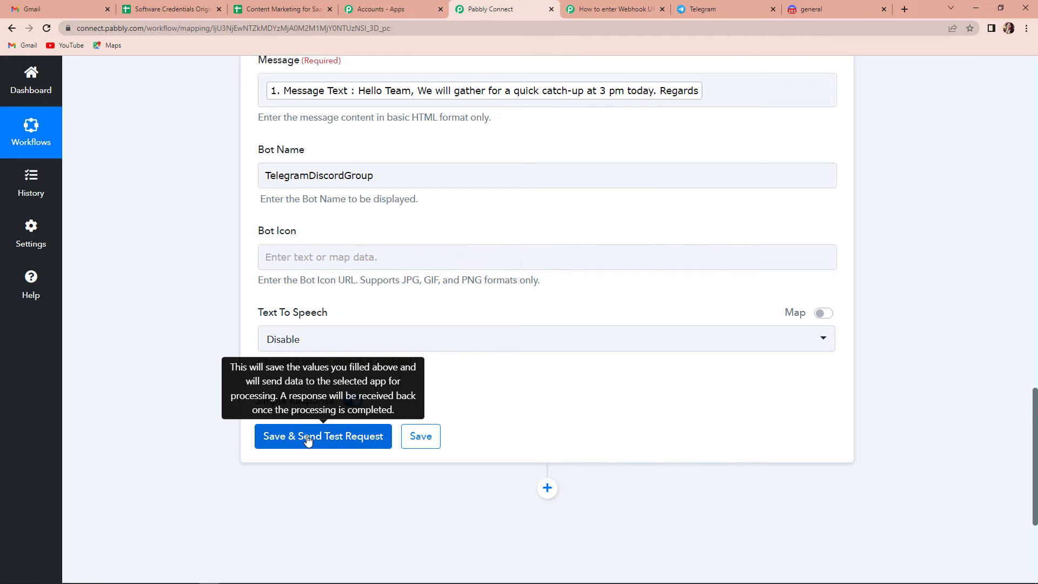
pyautogui.click(308, 438)
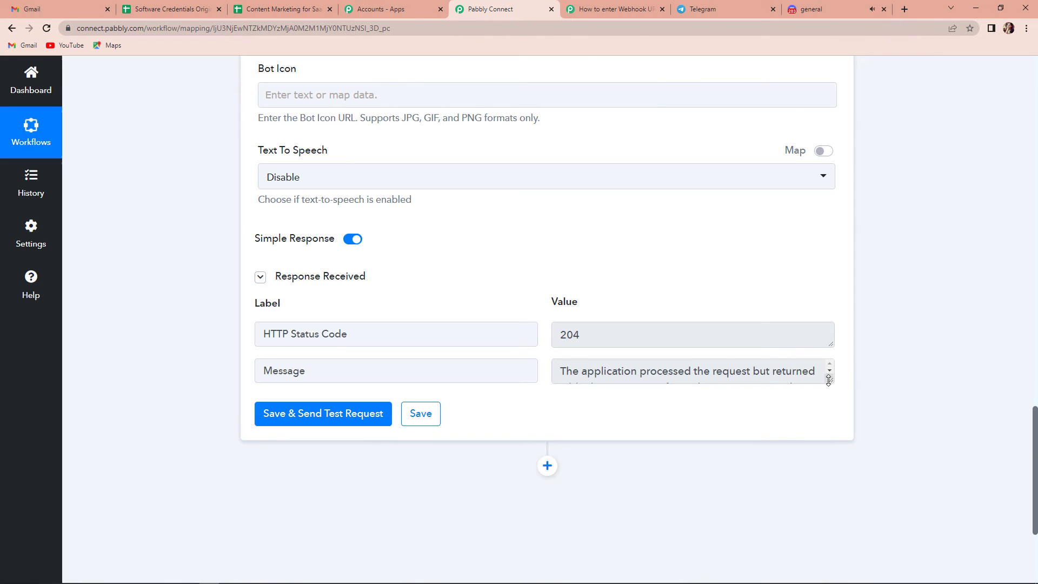
pyautogui.moveTo(829, 380); pyautogui.dragTo(834, 429)
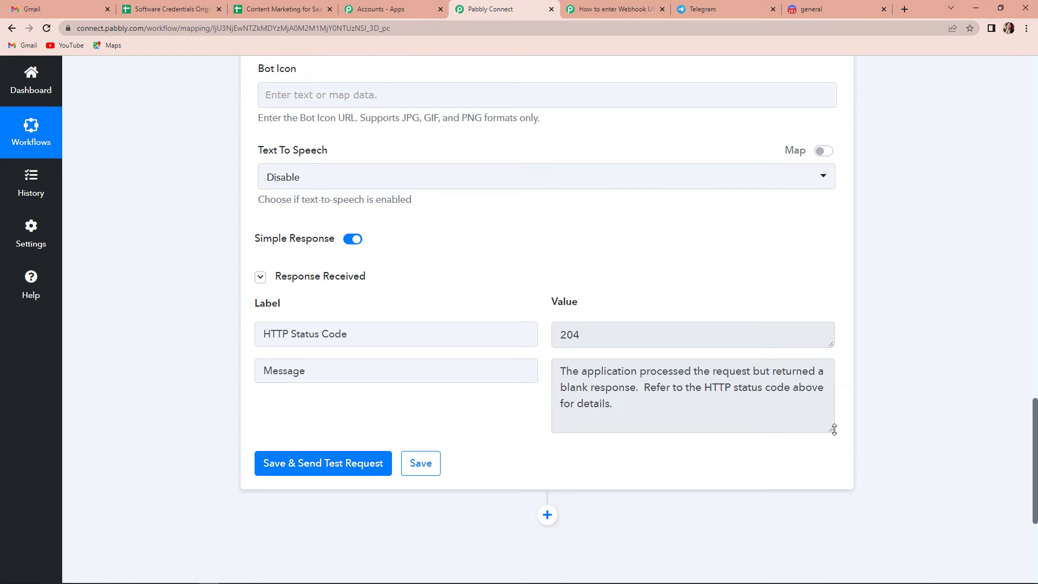
# - Confirm TelegramDiscordGroup's test message in Discord #general, then start a 'Hello Team,' Telegram message
pyautogui.click(815, 12)
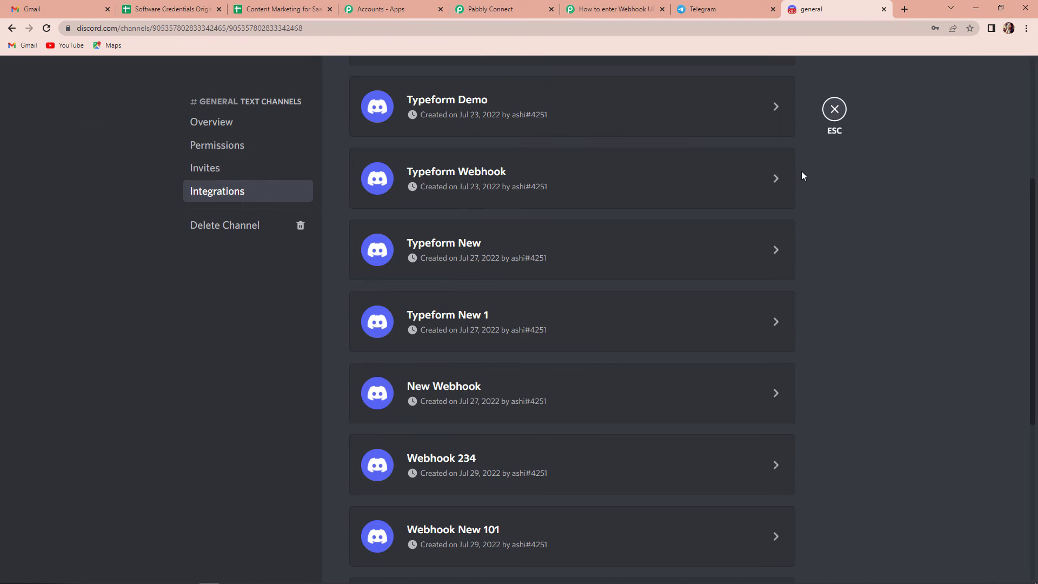
pyautogui.press('Escape')
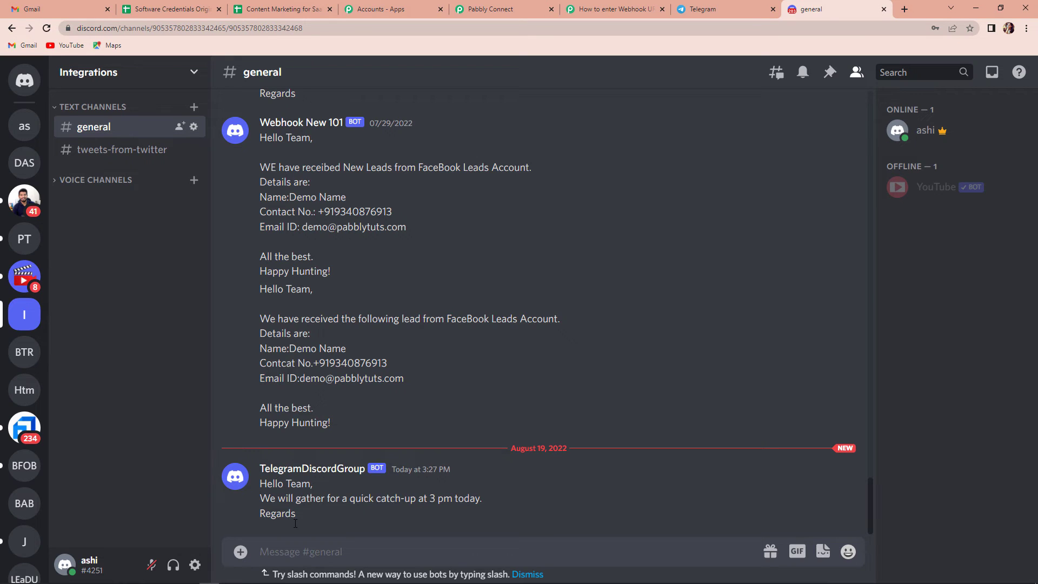
pyautogui.hotkey('ctrl', 'shift', 'Tab')
pyautogui.write('Hello Team,')
# - Send the multi-line 'It was great to talk to you all… Regards' message, fixing 'strengthenour'
pyautogui.hotkey('shift', 'Return')
pyautogui.write('It was great to')
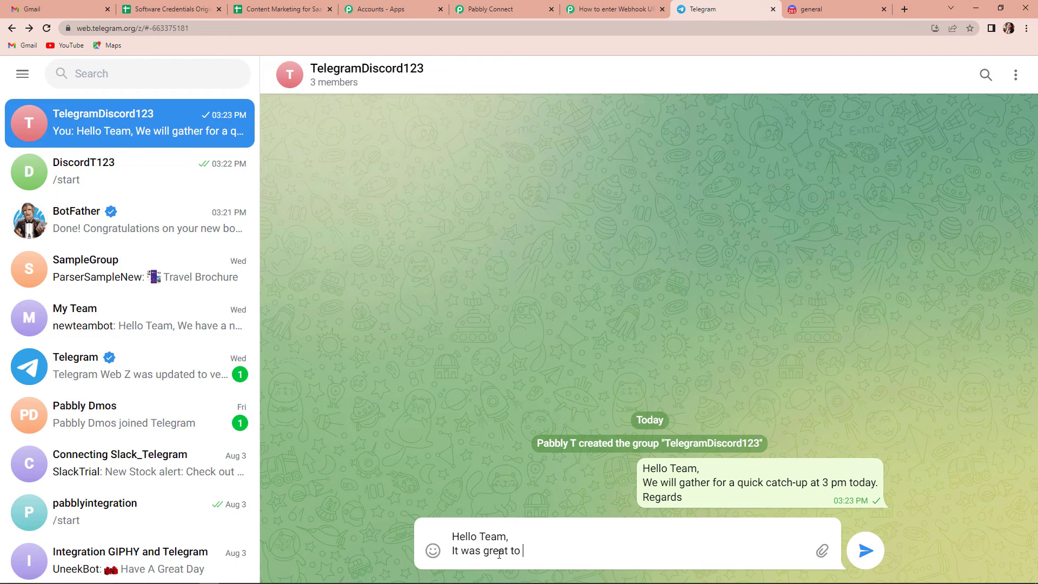
pyautogui.write(' talk to you all. We wish to str')
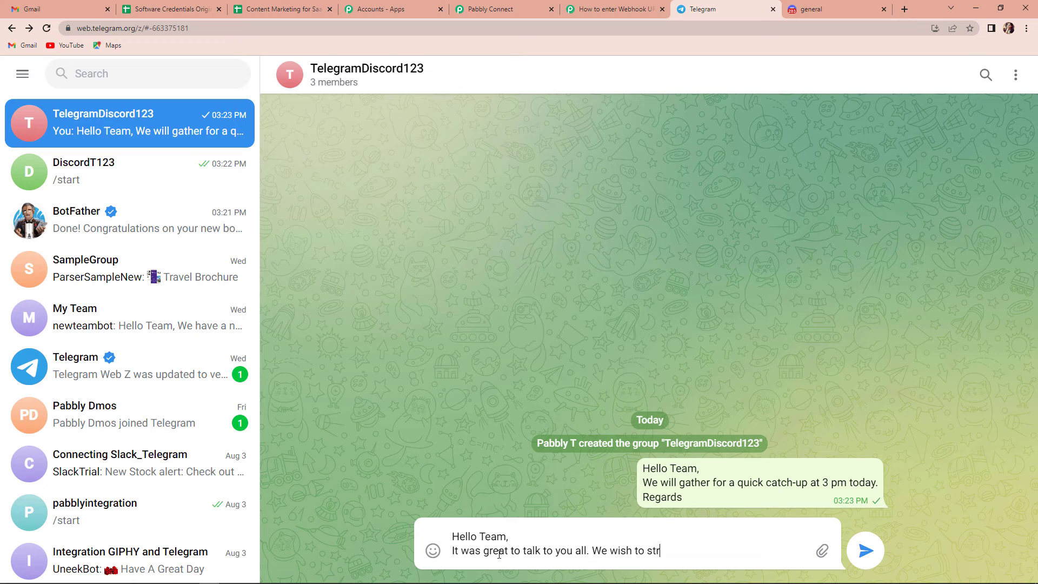
pyautogui.write('engthenour bond and reach o')
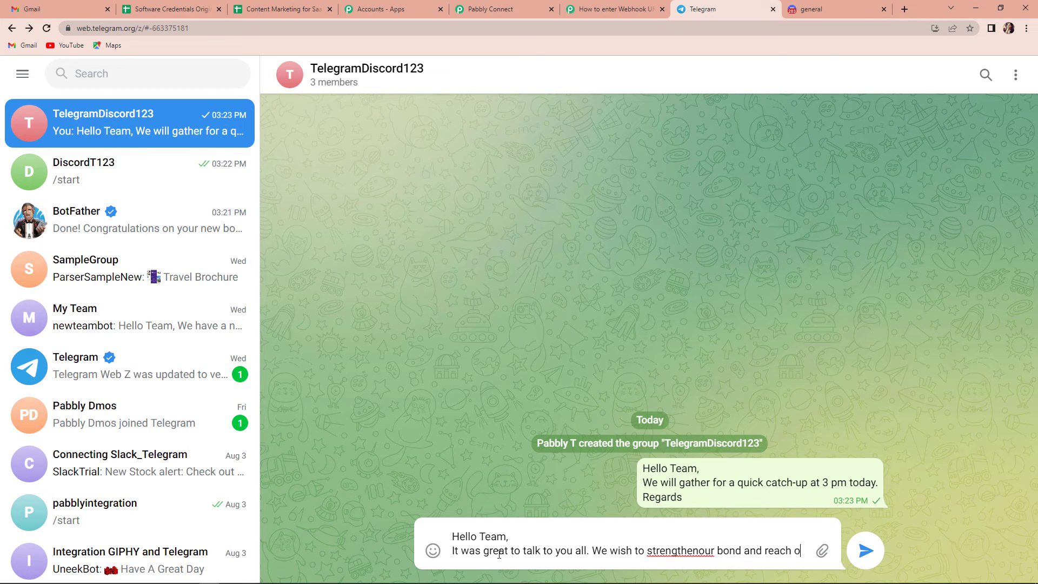
pyautogui.write('ur common goal soon.')
pyautogui.hotkey('shift', 'Return')
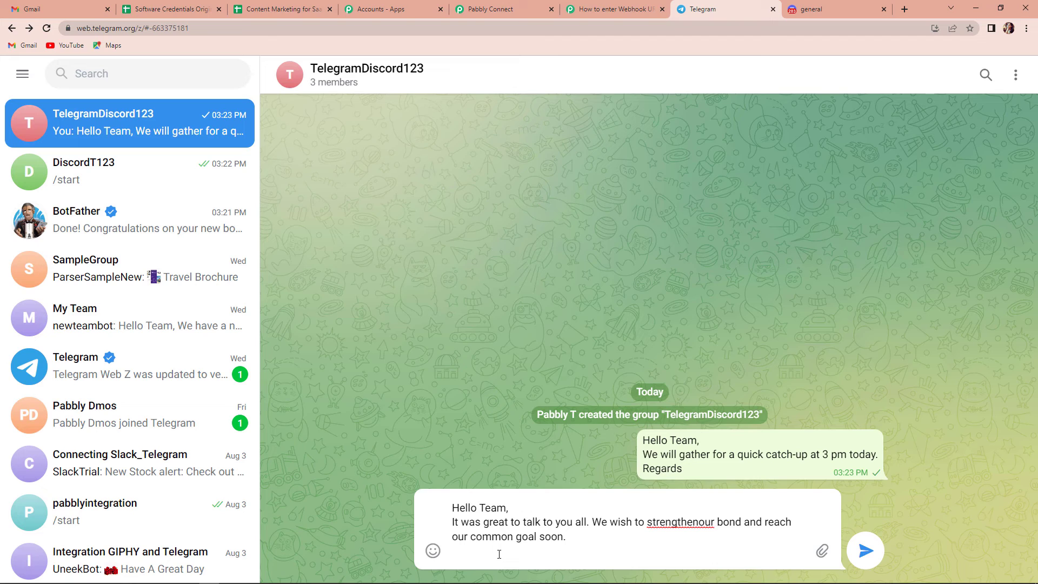
pyautogui.click(697, 523)
pyautogui.write('soon. ')
pyautogui.write('Regards')
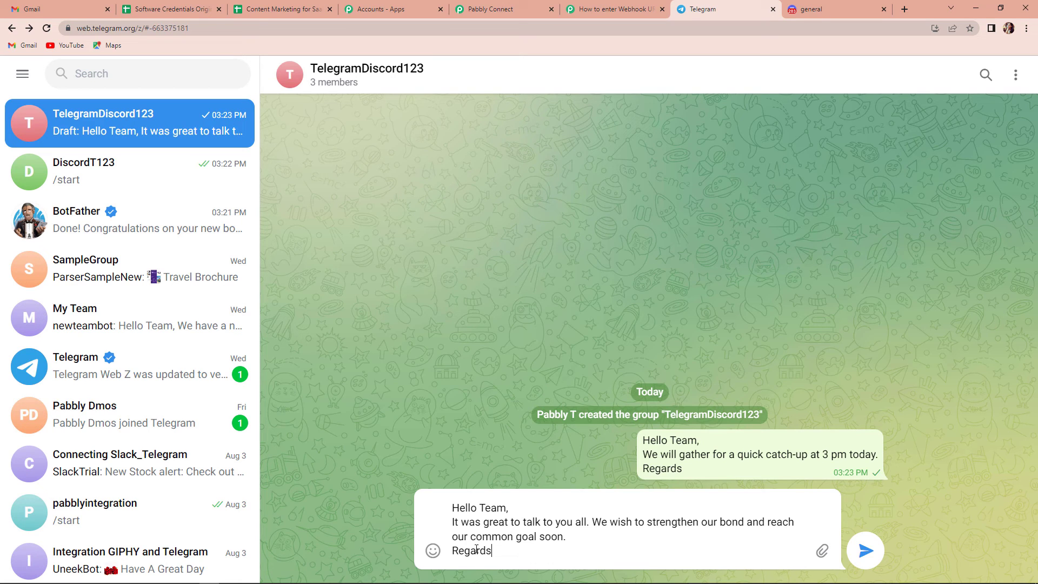
pyautogui.press('Return')
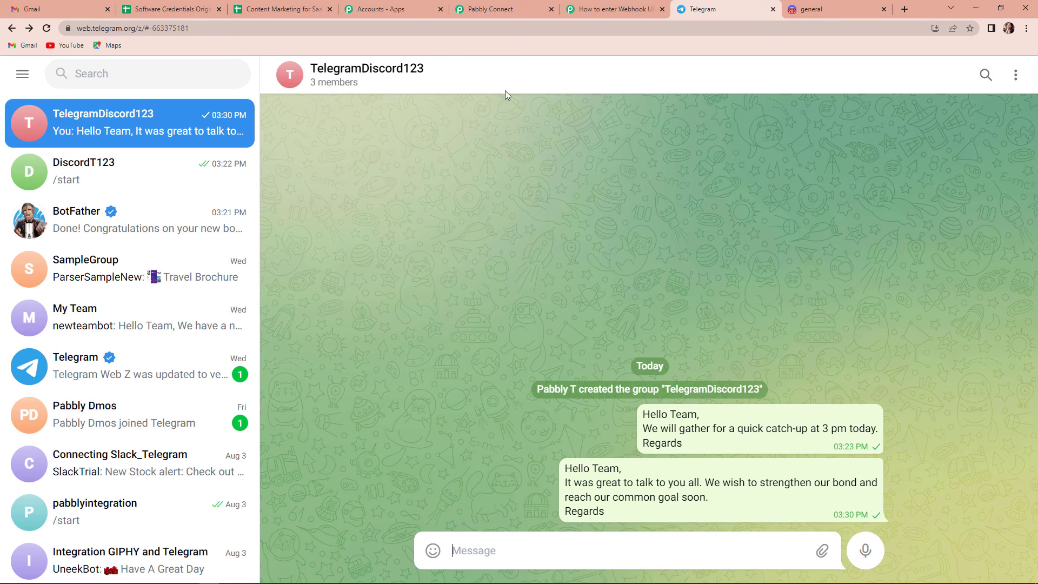
# - Switch to Discord to check the new message from TelegramDiscordGroup in #general
pyautogui.click(821, 10)
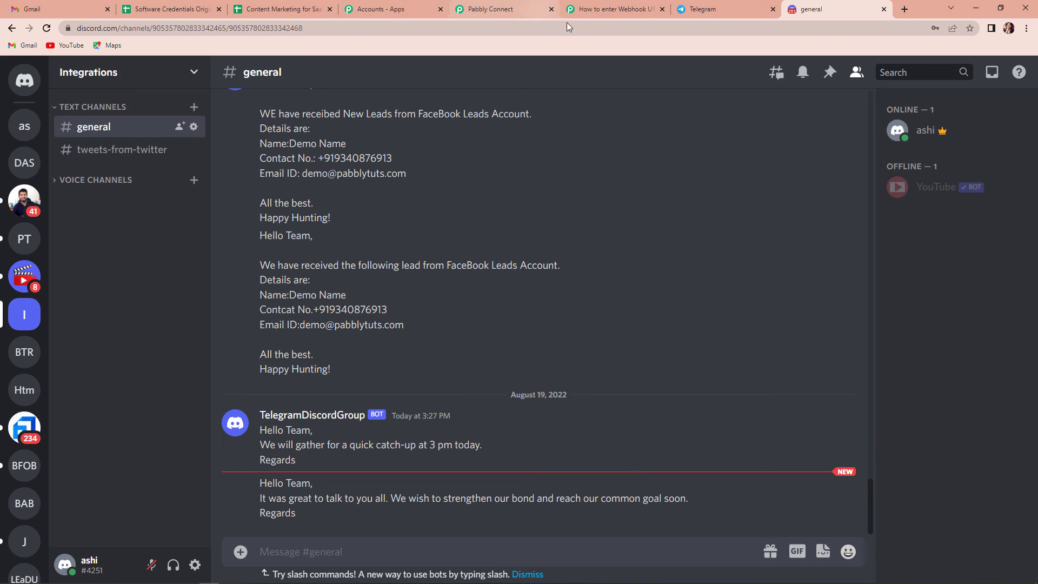
# - Collapse the Telegram Bot trigger and Discord action cards in the Pabbly Connect workflow
pyautogui.click(506, 9)
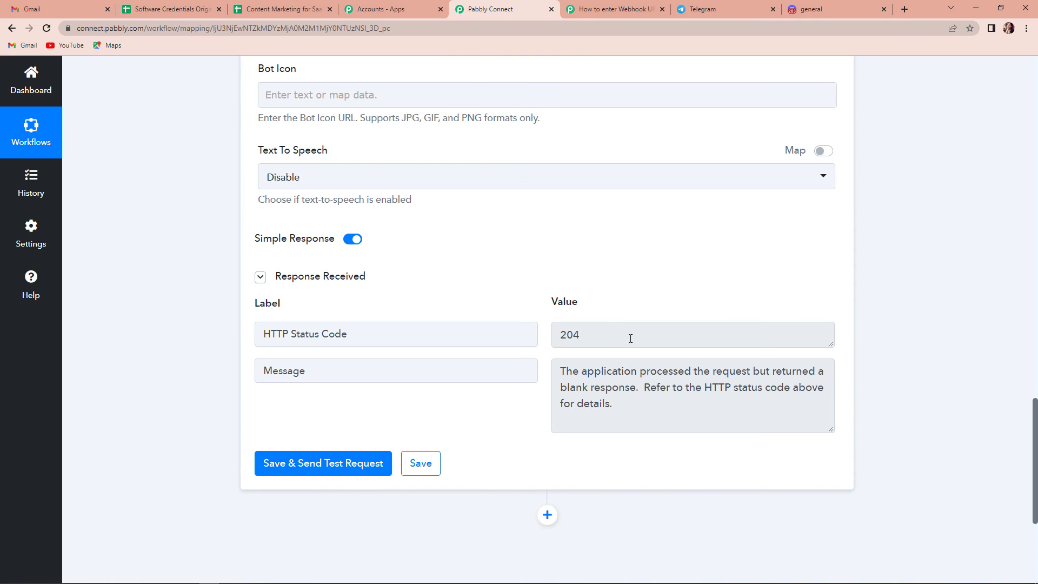
pyautogui.scroll(2, 1032, 335)
pyautogui.scroll(10, 1033, 335)
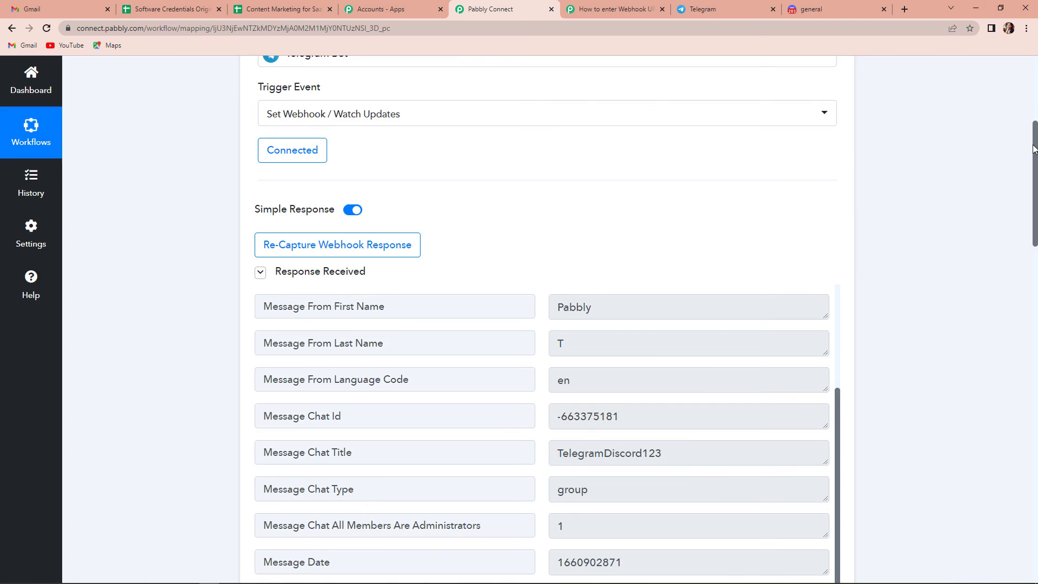
pyautogui.click(834, 250)
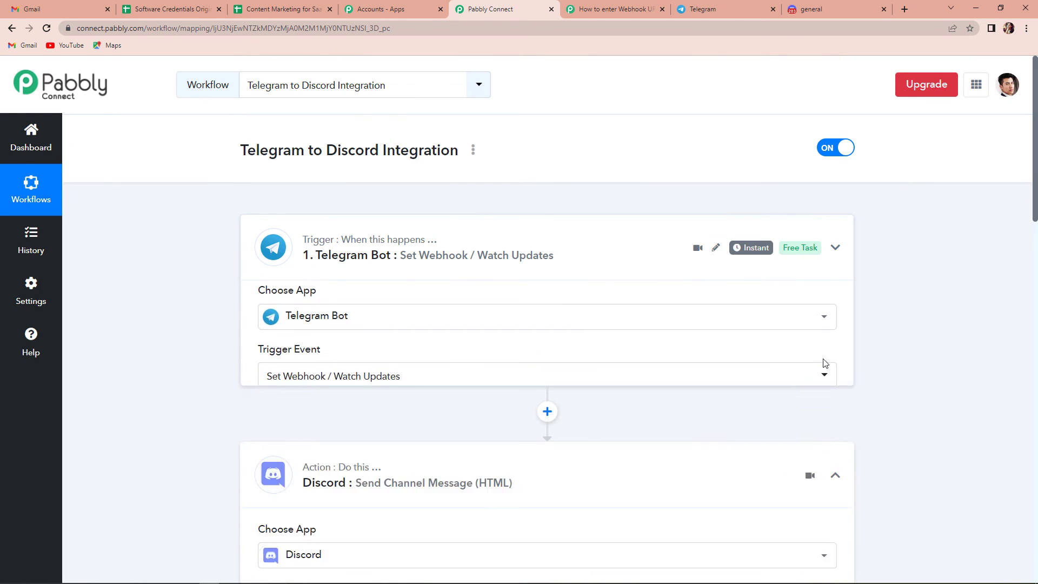
pyautogui.click(835, 370)
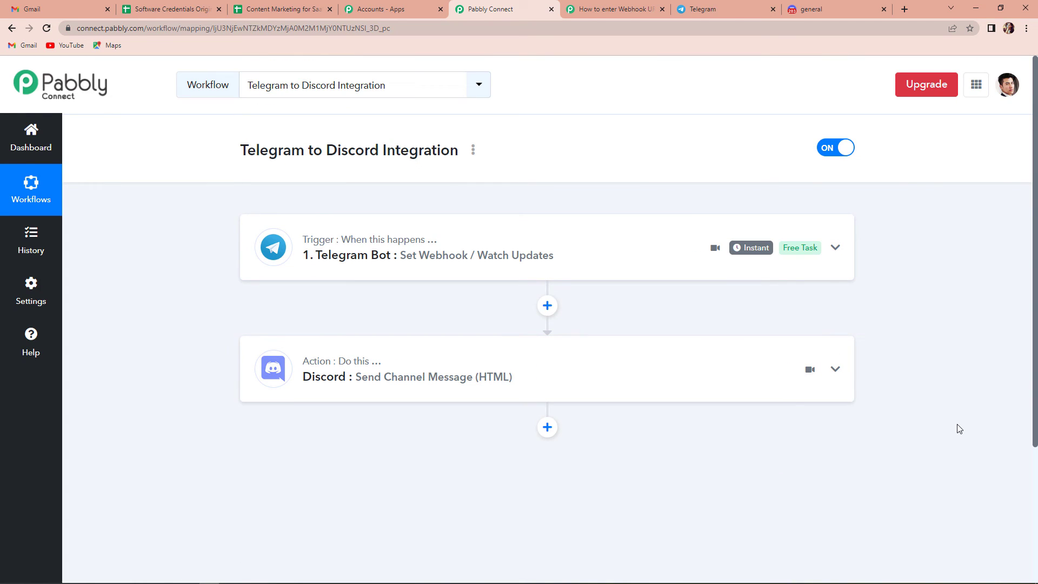